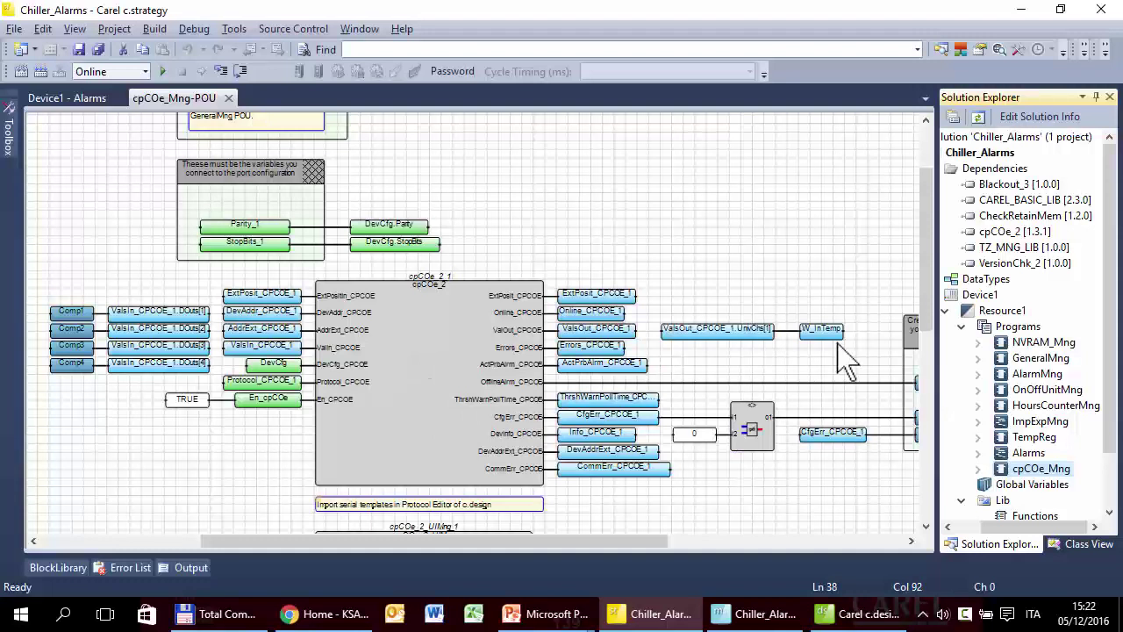
Open the TempReg, Alarms and cpCOe_Mng programs of the Chiller_Alarms project in turn to review their logic
{"action": "double_click", "coordinate": [1022, 438]}
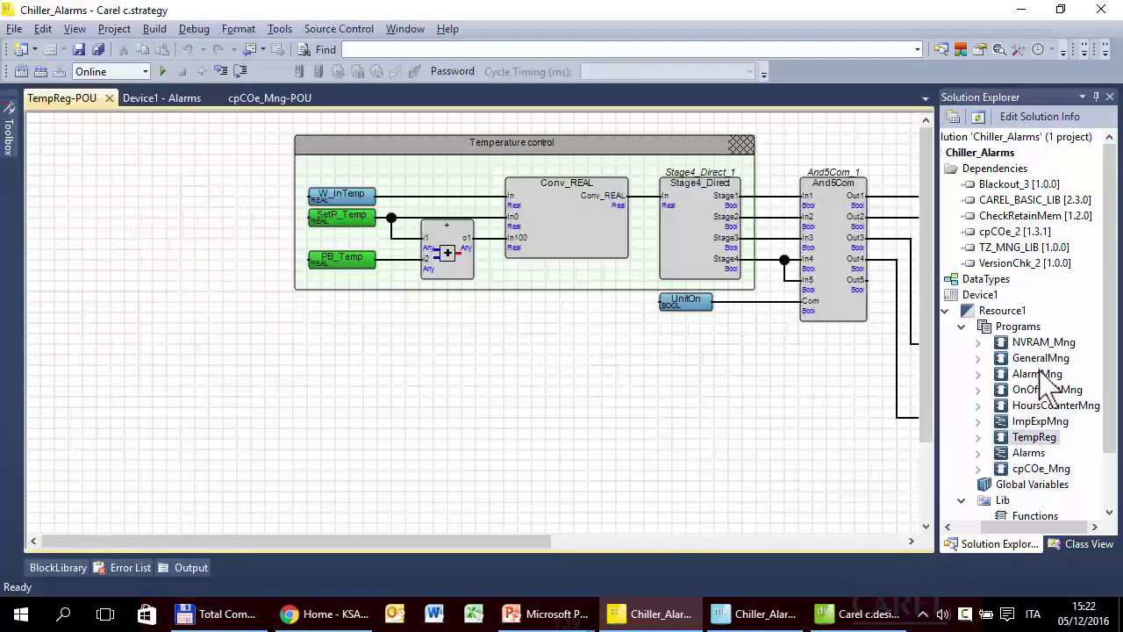
{"action": "double_click", "coordinate": [1028, 453]}
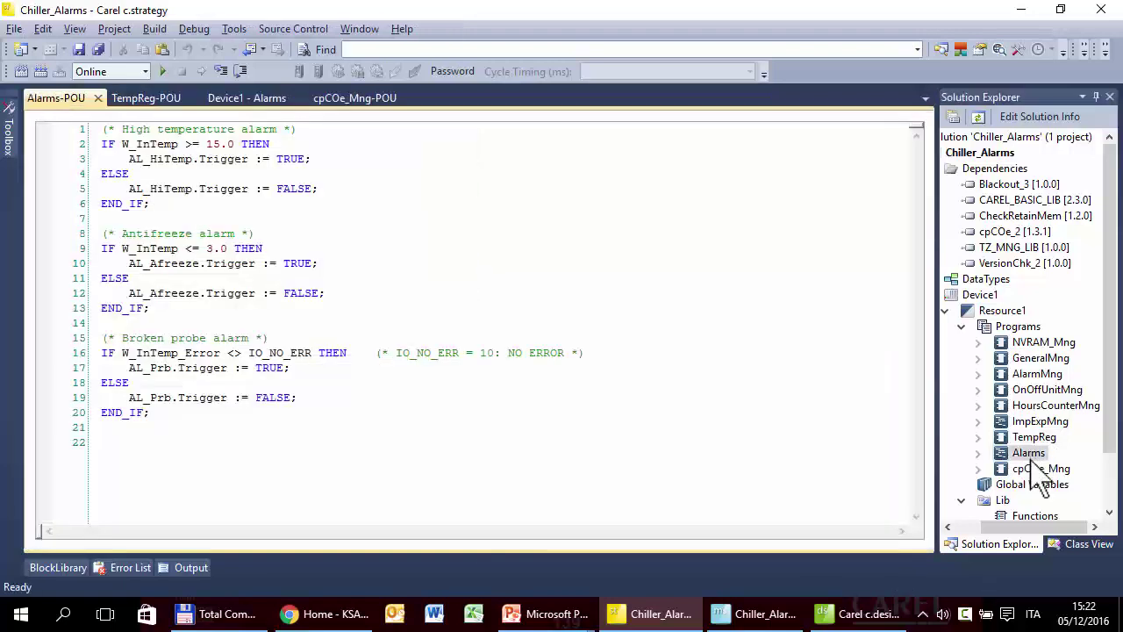
{"action": "double_click", "coordinate": [1036, 470]}
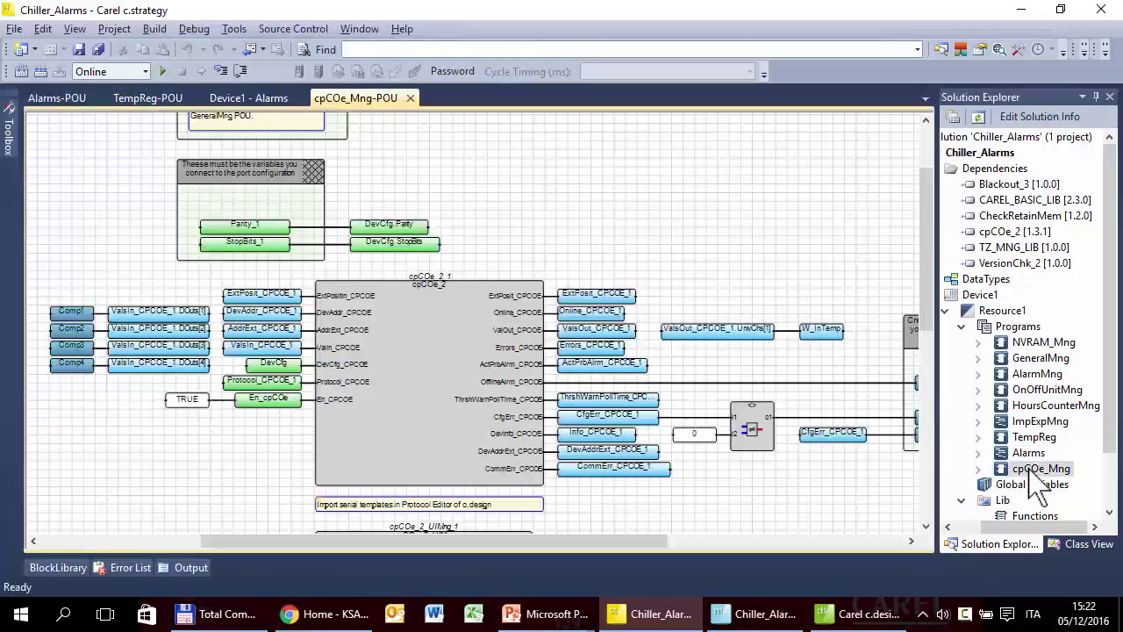
Switch to the c.mask project and examine the 02_Main and 03_Devices mask layouts
{"action": "key", "text": "alt+Tab"}
{"action": "scroll", "coordinate": [618, 508], "scroll_direction": "up", "scroll_amount": 2}
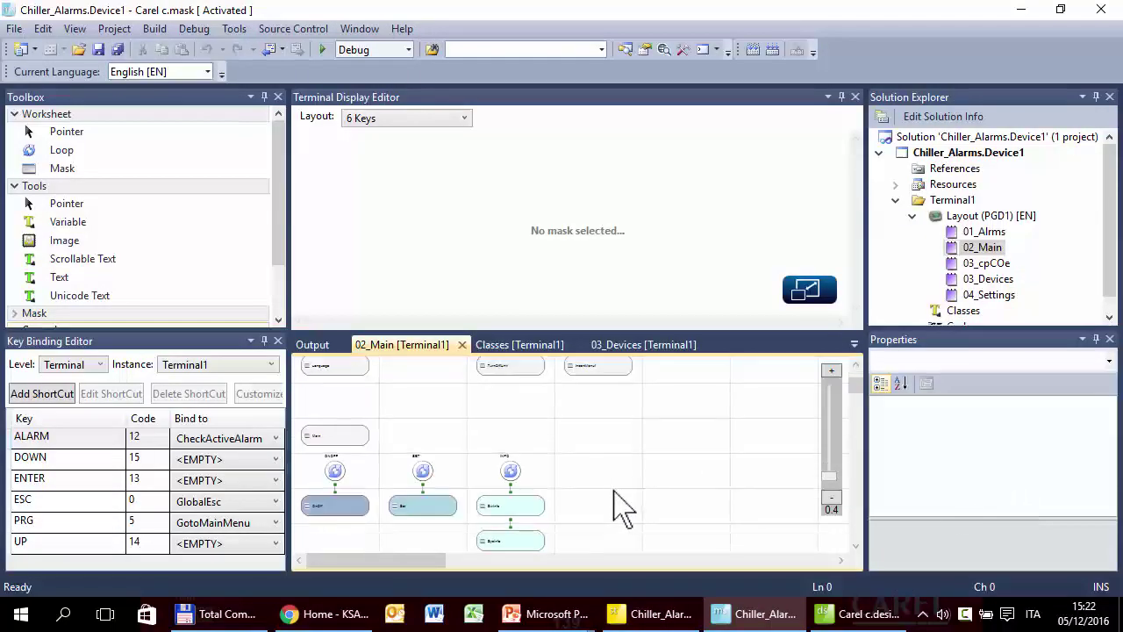
{"action": "scroll", "coordinate": [618, 507], "scroll_direction": "down", "scroll_amount": 5}
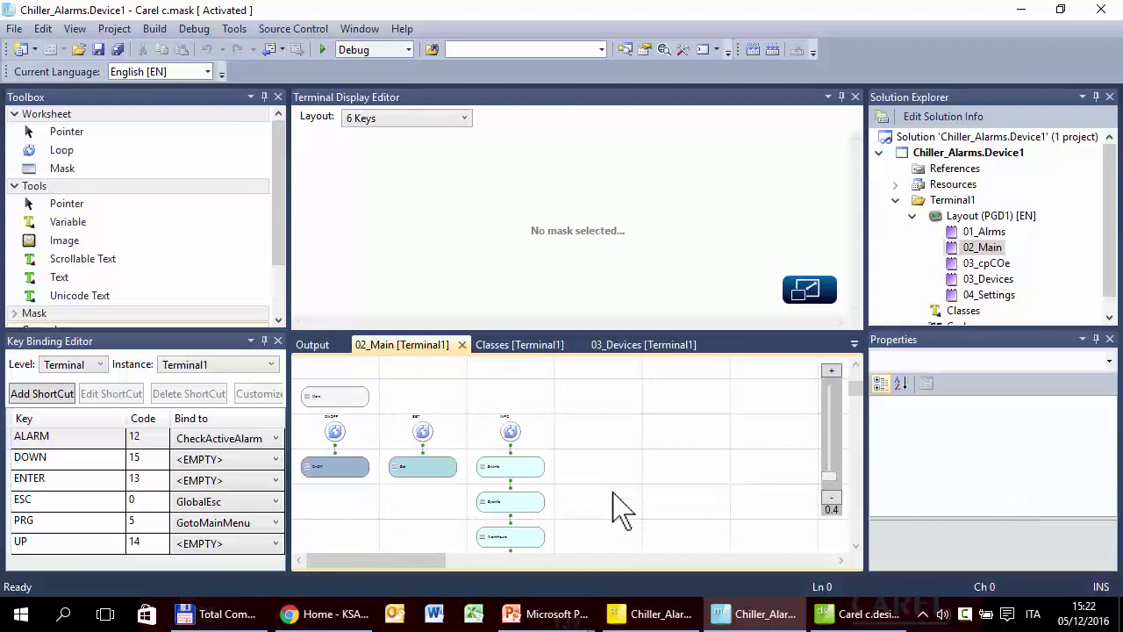
{"action": "double_click", "coordinate": [988, 279]}
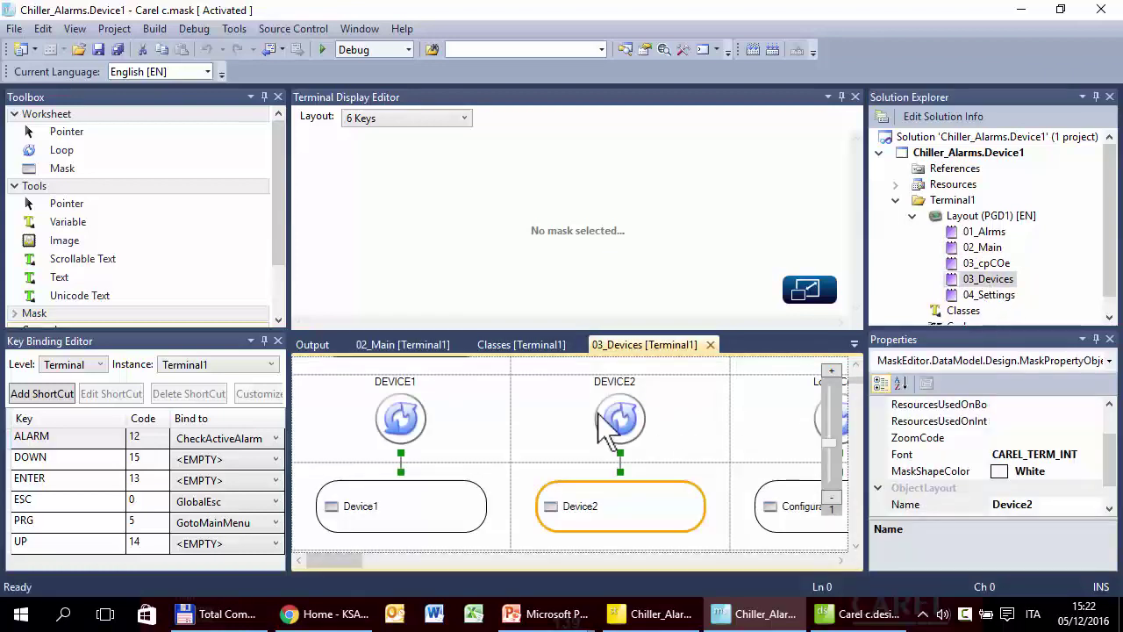
{"action": "left_click", "coordinate": [531, 438]}
{"action": "scroll", "coordinate": [532, 439], "scroll_direction": "down", "scroll_amount": 5}
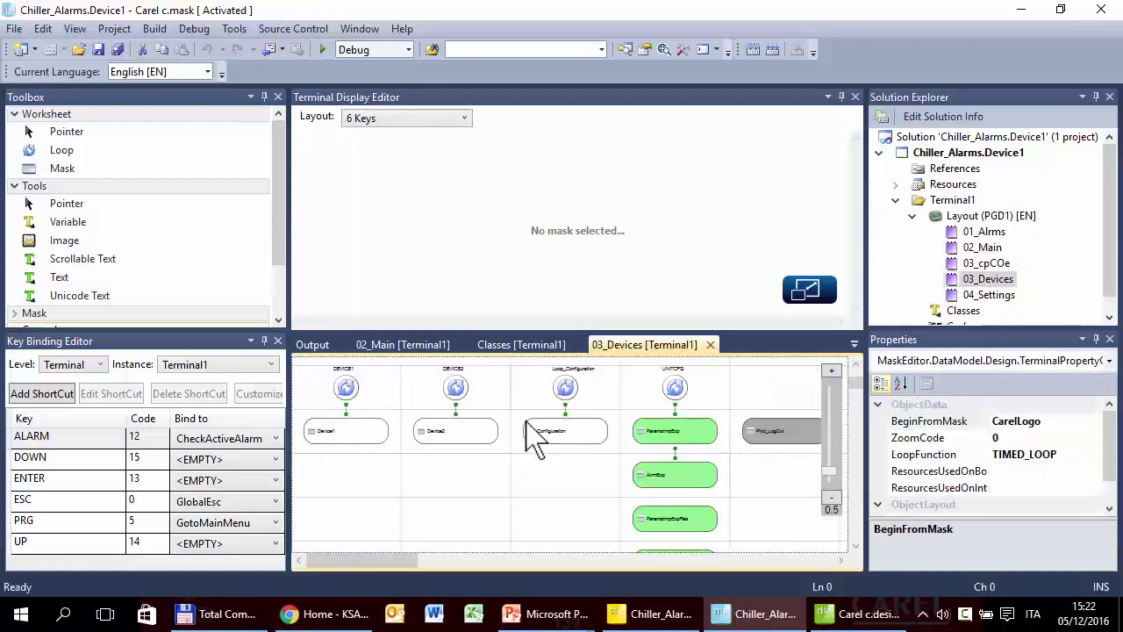
{"action": "scroll", "coordinate": [532, 439], "scroll_direction": "down", "scroll_amount": 5}
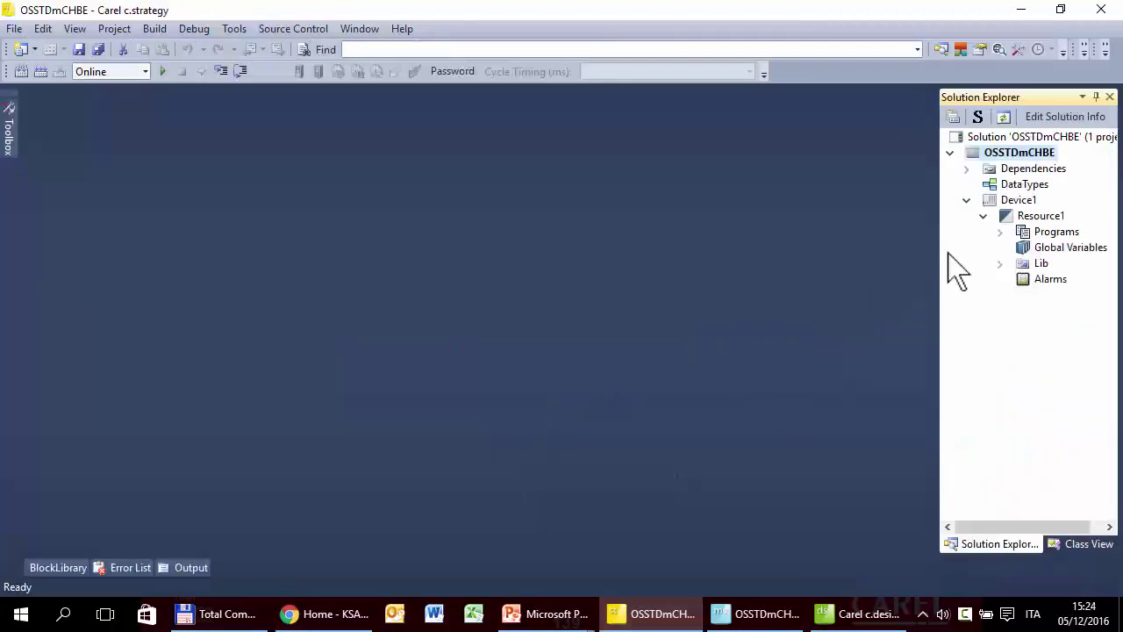
Expand the Programs list of the OSSTDmCHBE project and widen the Solution Explorer enough to read full program names
{"action": "left_click", "coordinate": [984, 216]}
{"action": "left_click", "coordinate": [983, 217]}
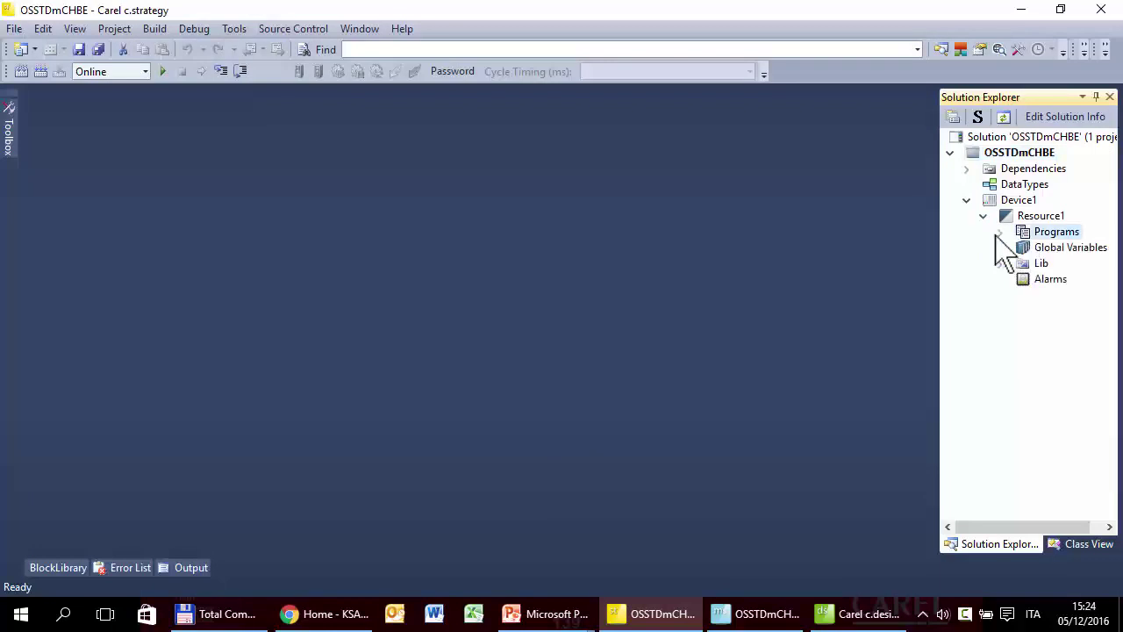
{"action": "left_click", "coordinate": [1001, 233]}
{"action": "left_click_drag", "start_coordinate": [1113, 224], "coordinate": [1113, 355]}
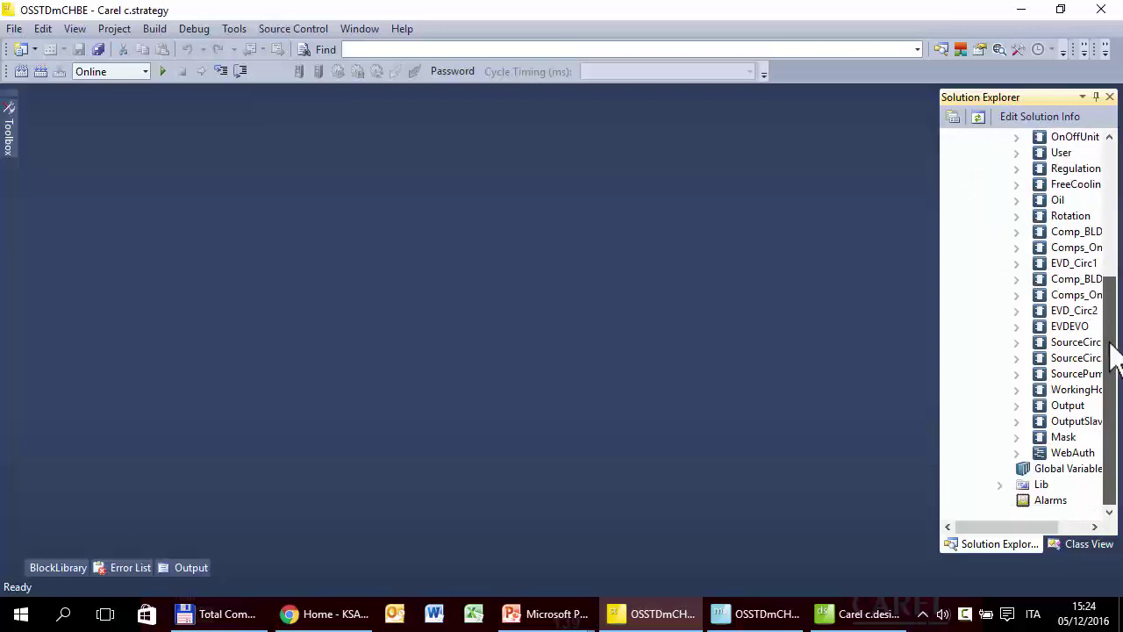
{"action": "scroll", "coordinate": [1117, 333], "scroll_direction": "up", "scroll_amount": 2}
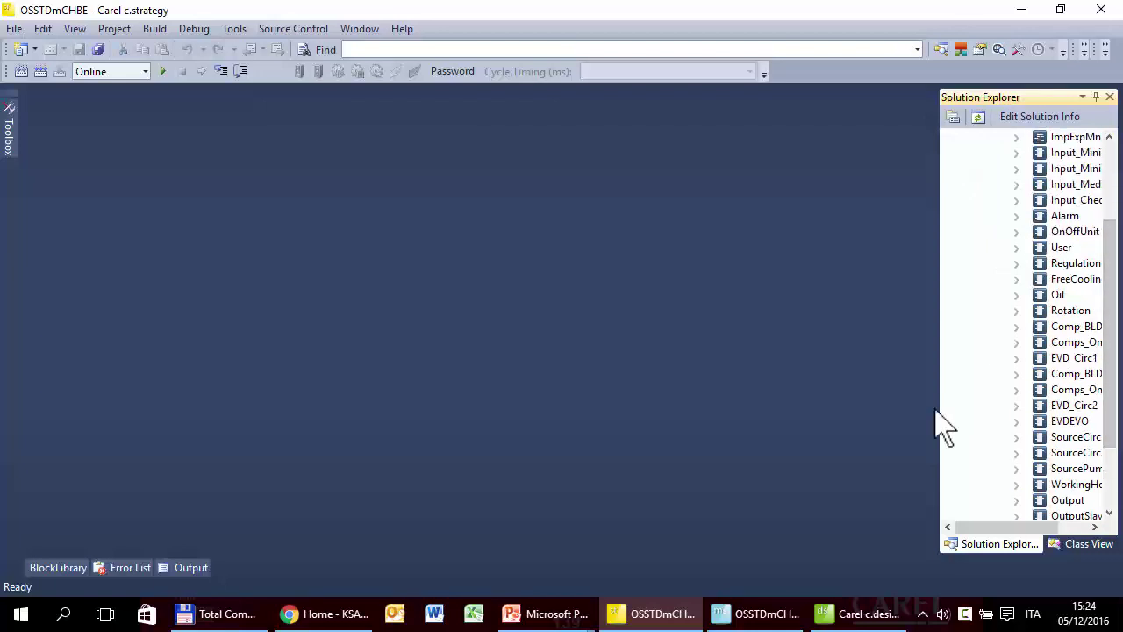
{"action": "left_click_drag", "start_coordinate": [911, 407], "coordinate": [851, 407]}
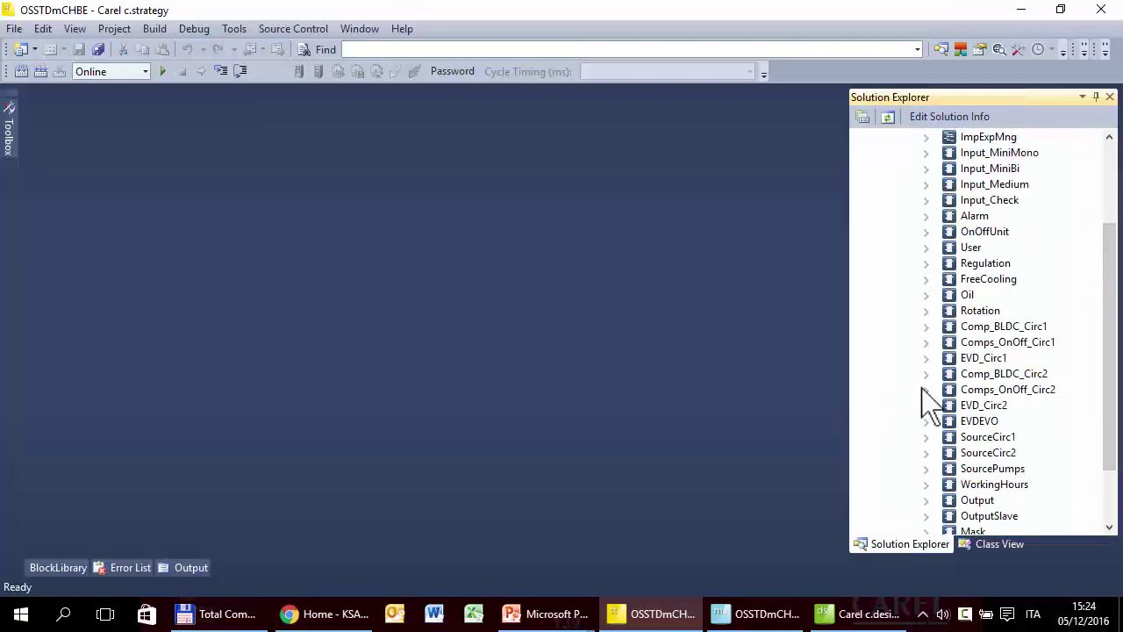
Open the OnOffUnit program and review its sections down to the UNIT ON OFF logic
{"action": "double_click", "coordinate": [985, 231]}
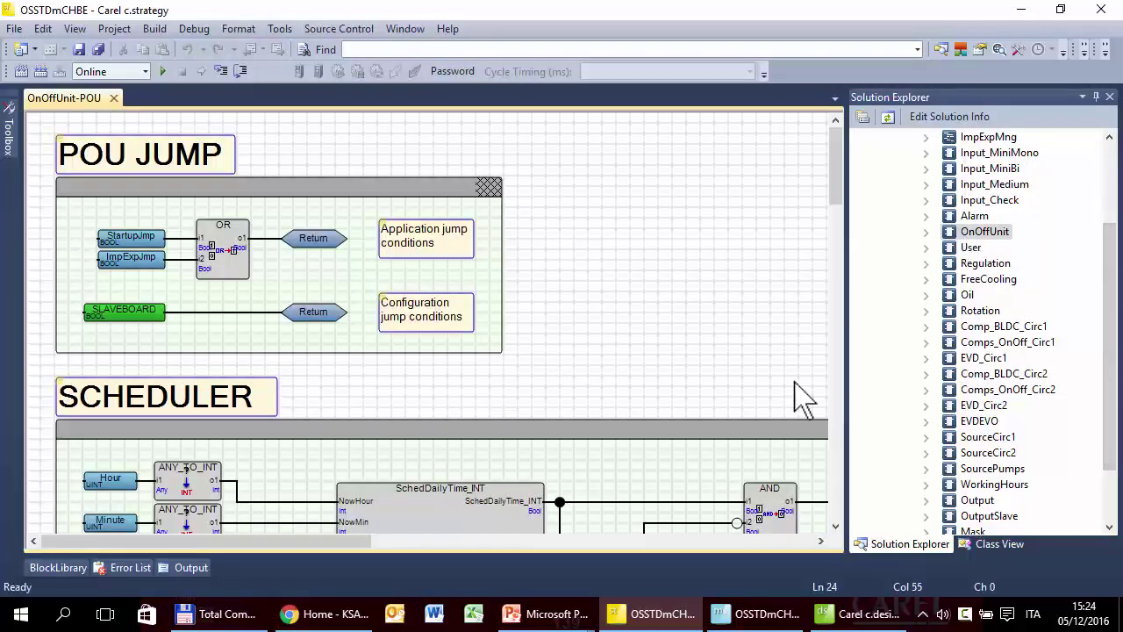
{"action": "left_click", "coordinate": [836, 464]}
{"action": "left_click", "coordinate": [834, 465]}
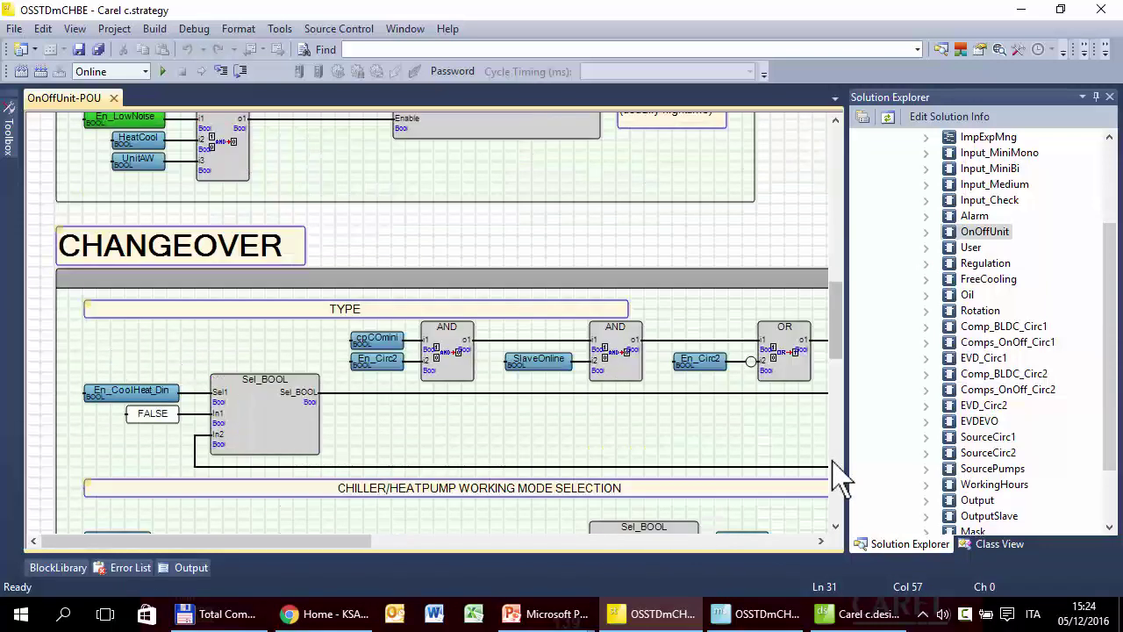
{"action": "left_click", "coordinate": [834, 465]}
{"action": "left_click", "coordinate": [838, 495]}
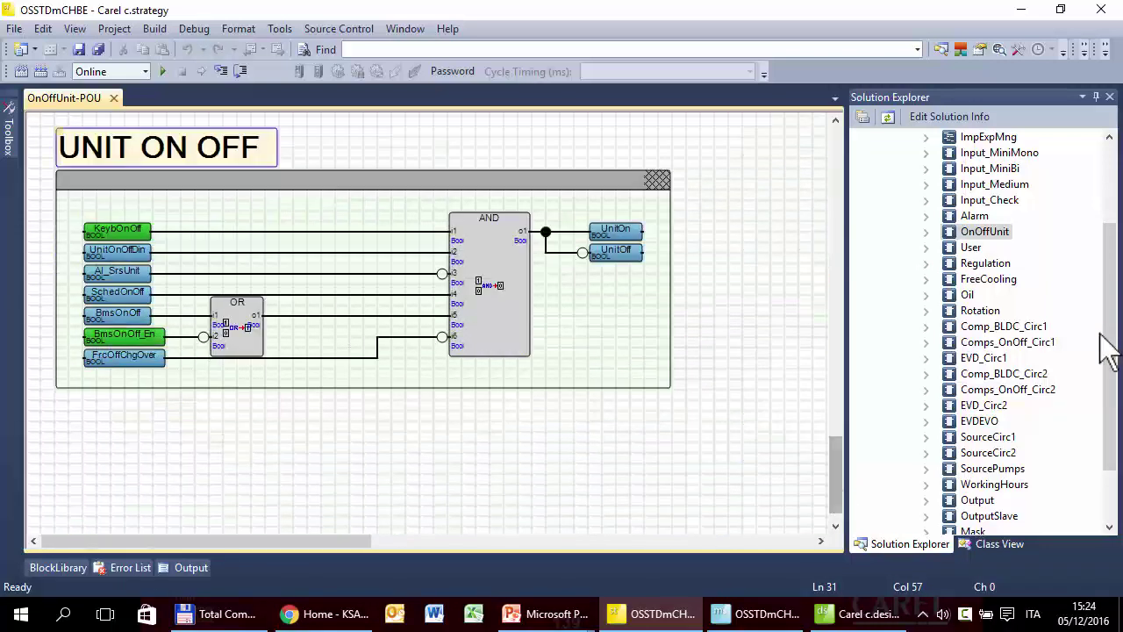
Open the GeneralMng program and review its sections from APPLICATION VERSION through STARTUP JUMP
{"action": "scroll", "coordinate": [1113, 328], "scroll_direction": "up", "scroll_amount": 3}
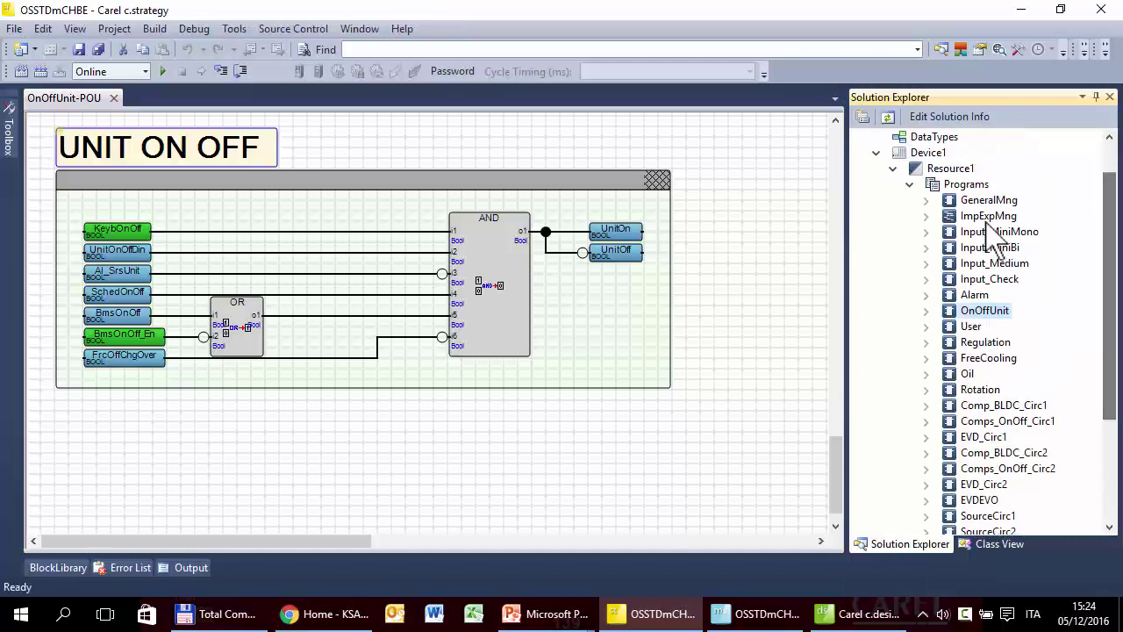
{"action": "left_click", "coordinate": [985, 201]}
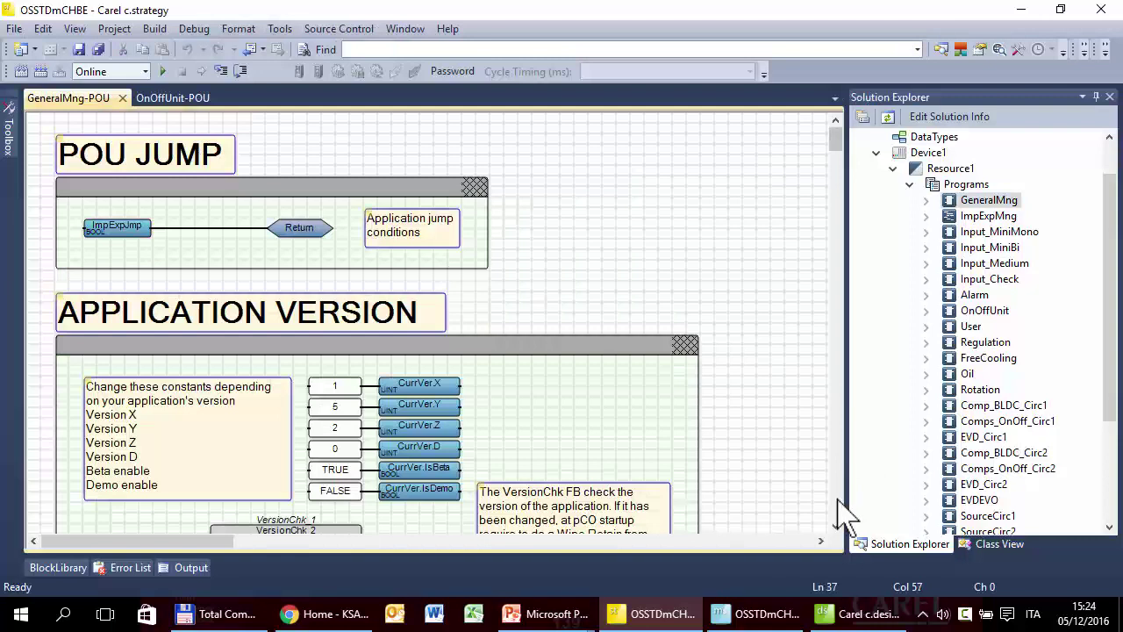
{"action": "scroll", "coordinate": [841, 509], "scroll_direction": "down", "scroll_amount": 20}
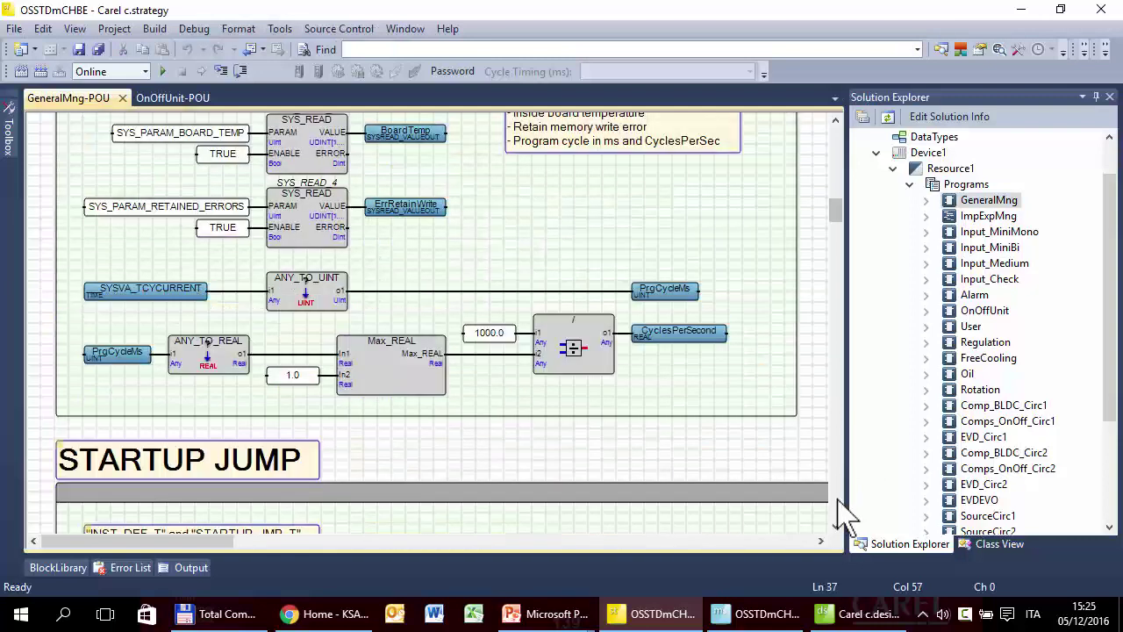
Open the Regulation program and examine its PID THERMOREGULATION section, briefly selecting the dual PID parametrization blocks
{"action": "left_click", "coordinate": [985, 343]}
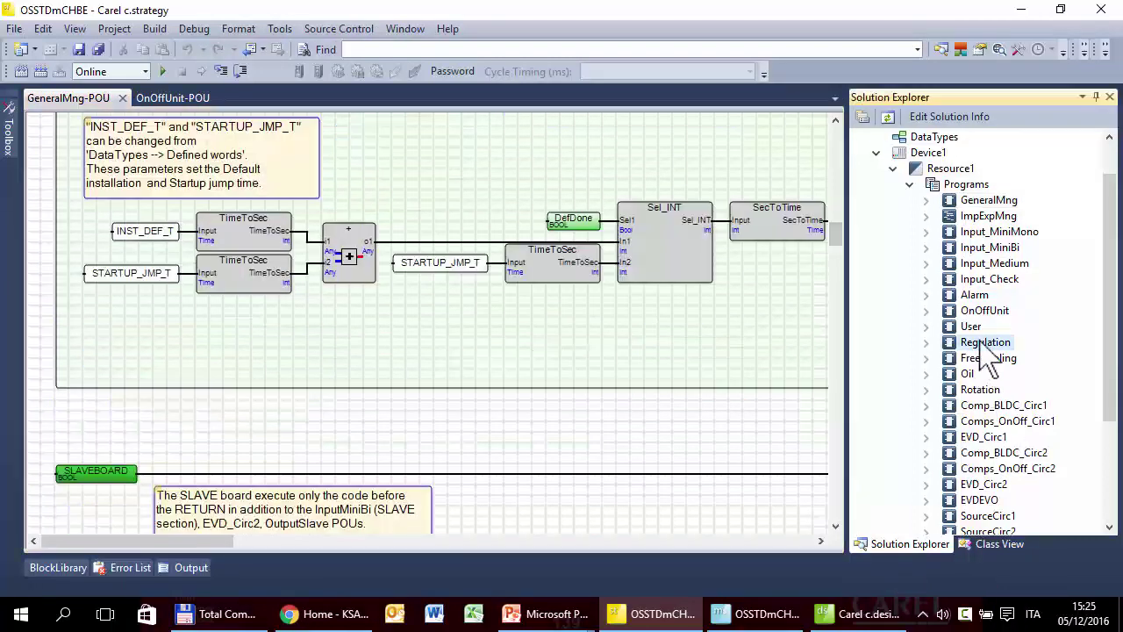
{"action": "double_click", "coordinate": [985, 343]}
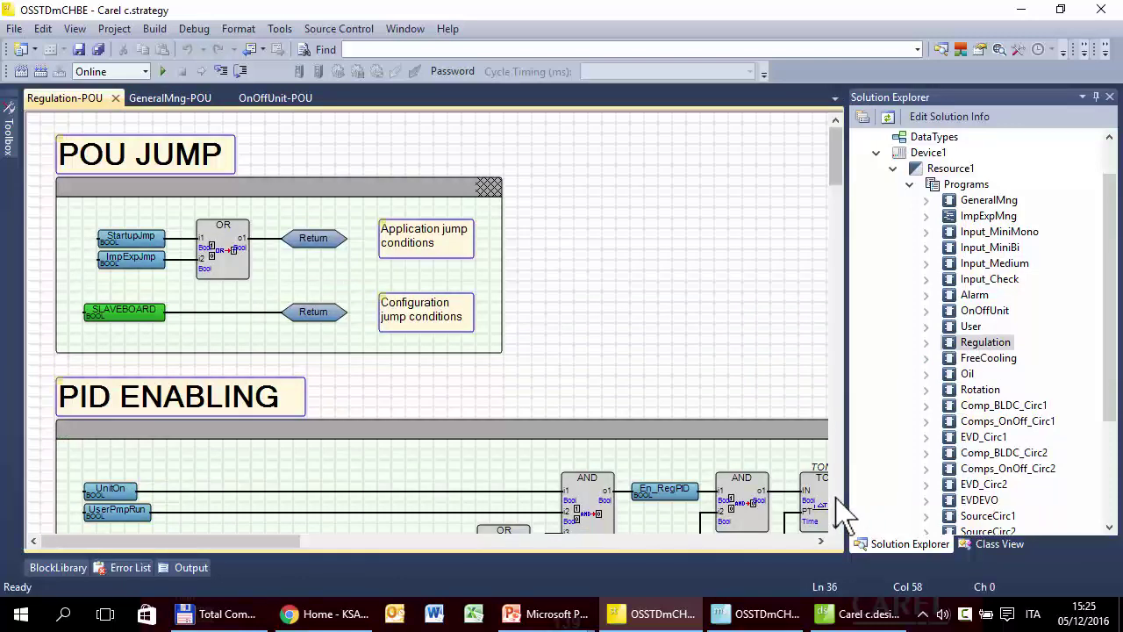
{"action": "scroll", "coordinate": [841, 513], "scroll_direction": "down", "scroll_amount": 15}
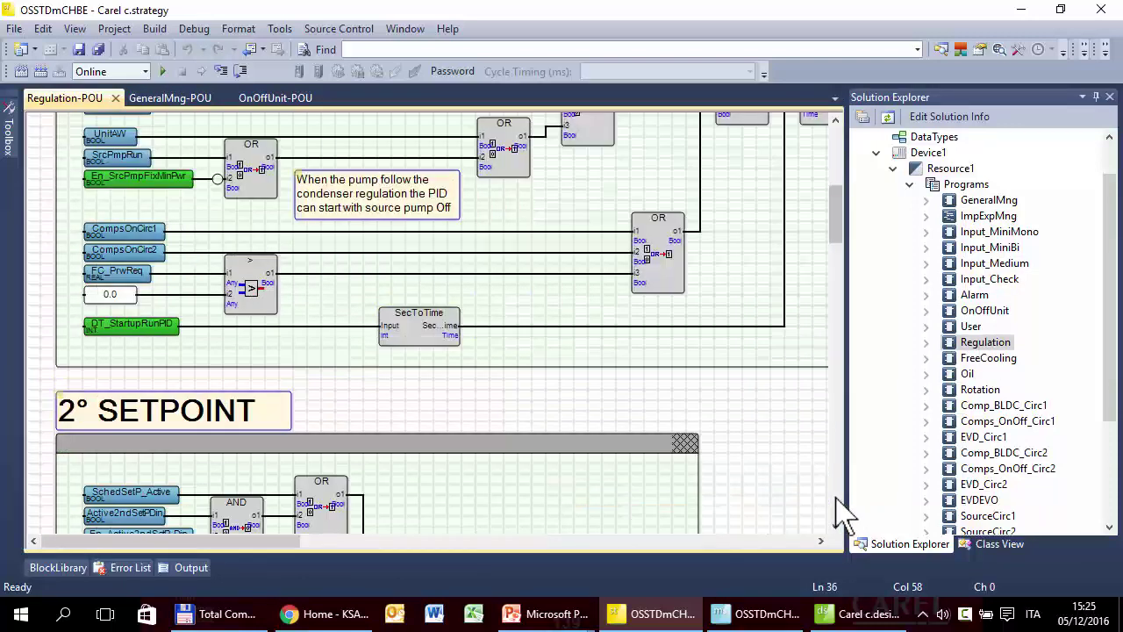
{"action": "scroll", "coordinate": [841, 513], "scroll_direction": "down", "scroll_amount": 5}
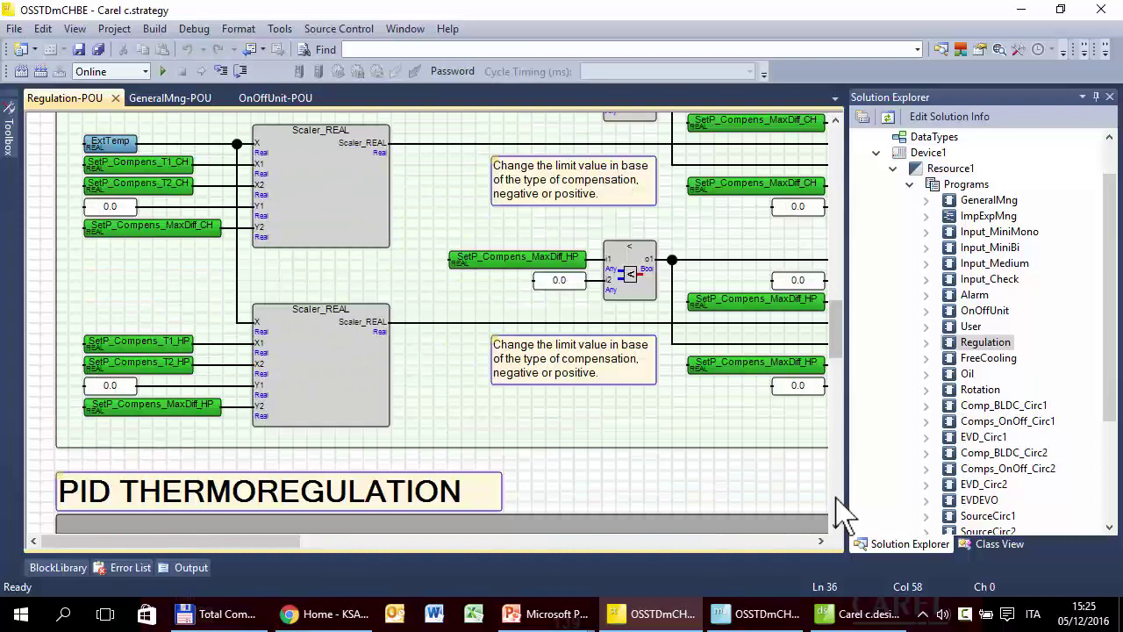
{"action": "scroll", "coordinate": [841, 513], "scroll_direction": "down", "scroll_amount": 5}
{"action": "scroll", "coordinate": [841, 513], "scroll_direction": "up", "scroll_amount": 1}
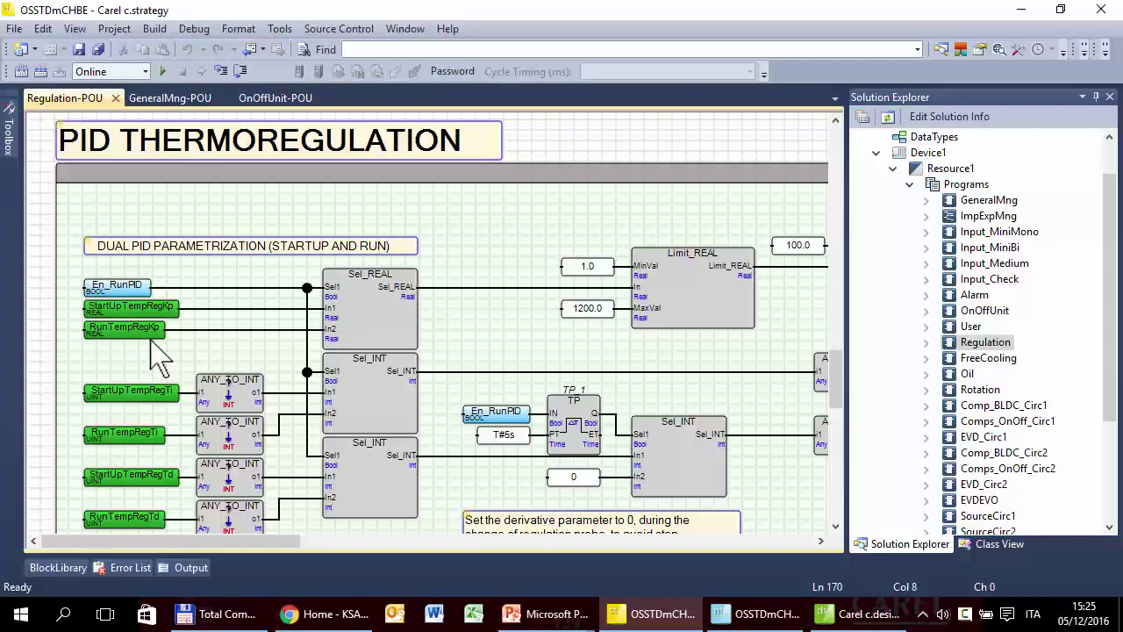
{"action": "left_click_drag", "start_coordinate": [31, 144], "coordinate": [775, 537]}
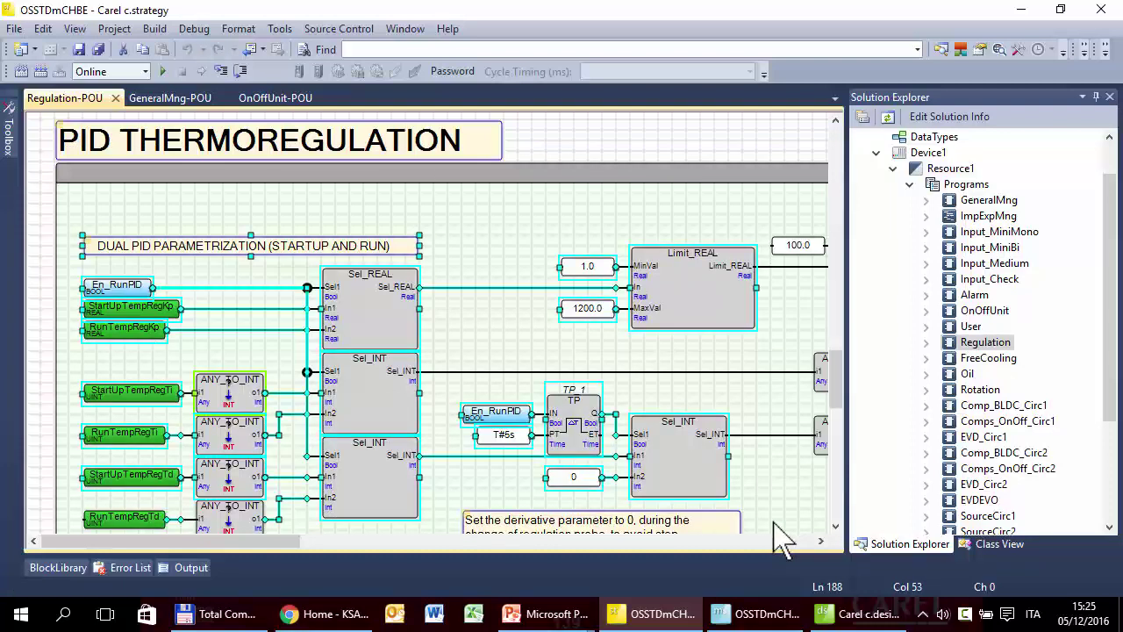
{"action": "left_click", "coordinate": [776, 531]}
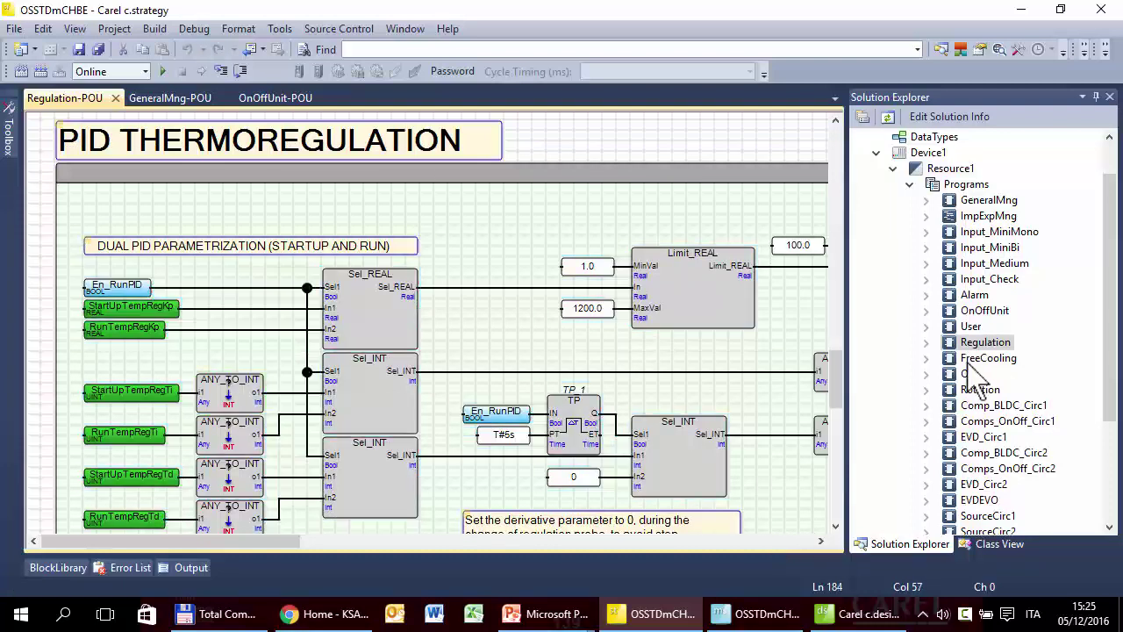
Open the FreeCooling program and inspect the FC_Water variable of the FREE COOLING CONDITION section in the Variable Selector
{"action": "double_click", "coordinate": [973, 360]}
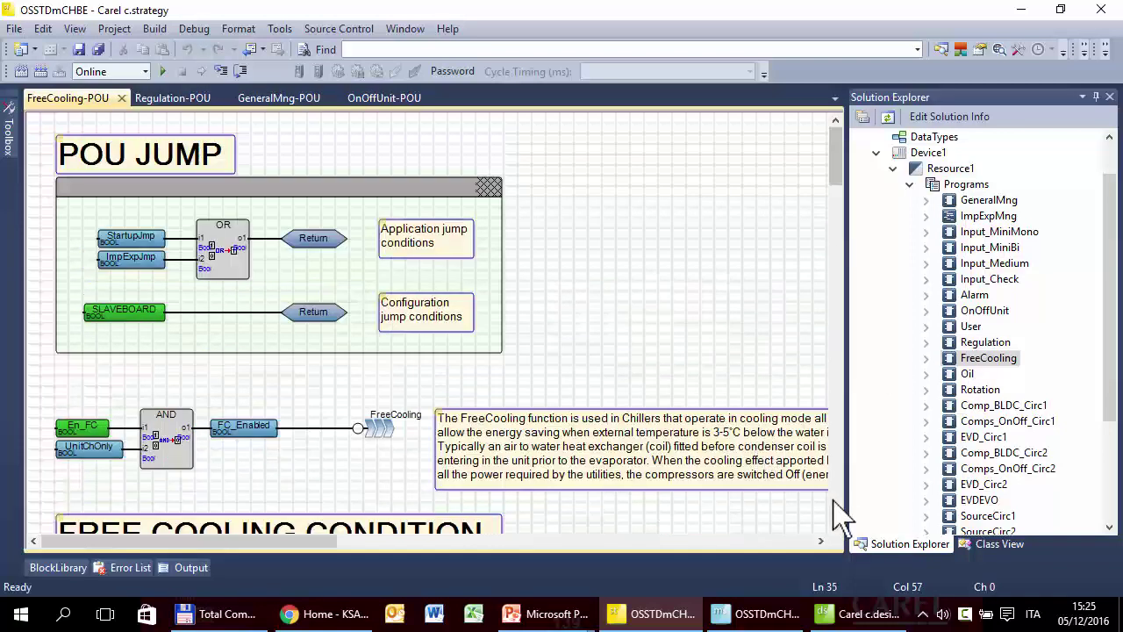
{"action": "left_click", "coordinate": [838, 518]}
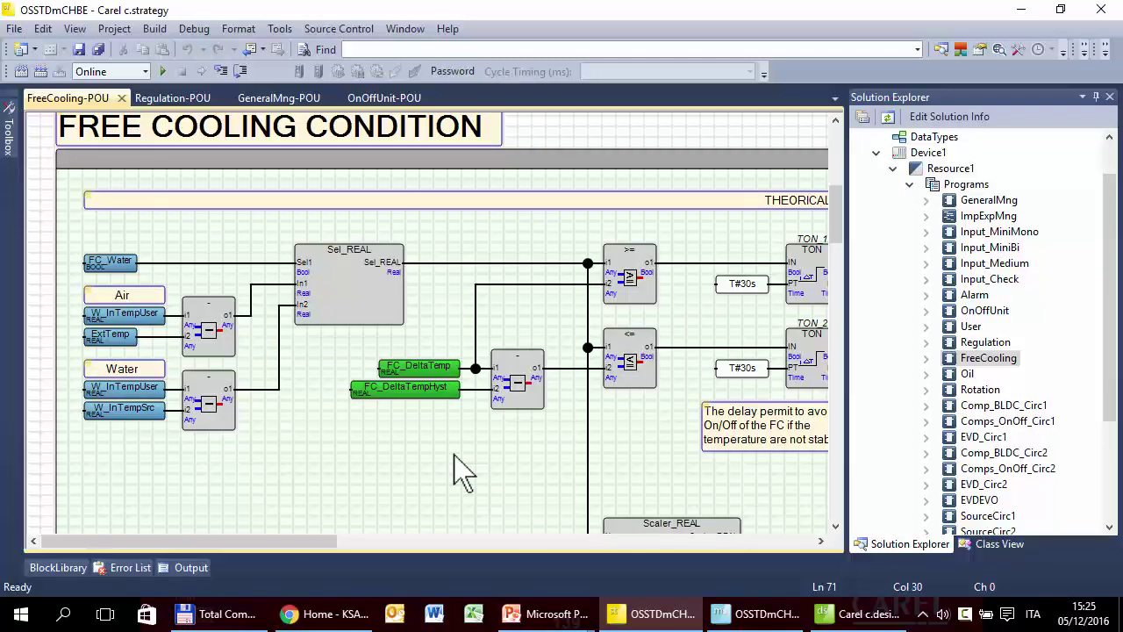
{"action": "left_click", "coordinate": [121, 268]}
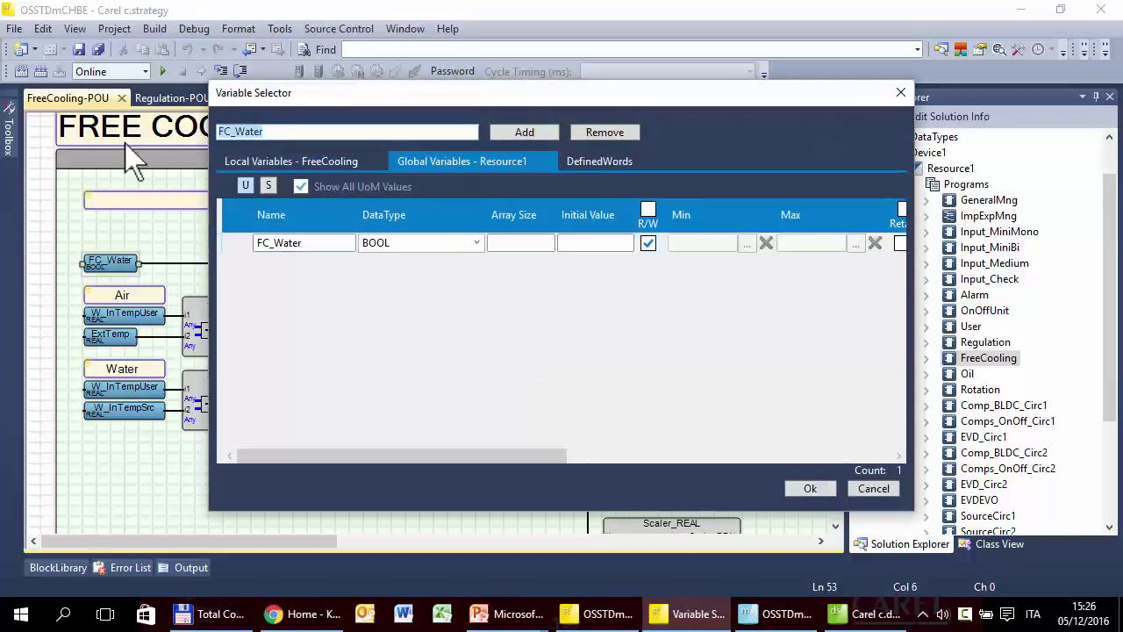
{"action": "left_click", "coordinate": [289, 163]}
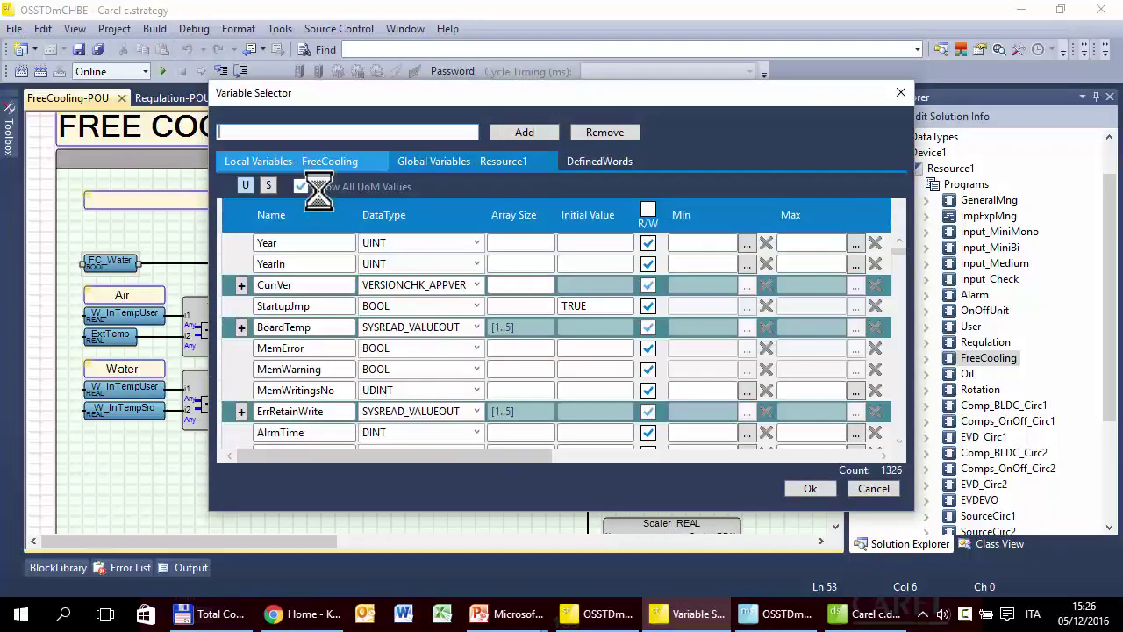
{"action": "left_click", "coordinate": [901, 92]}
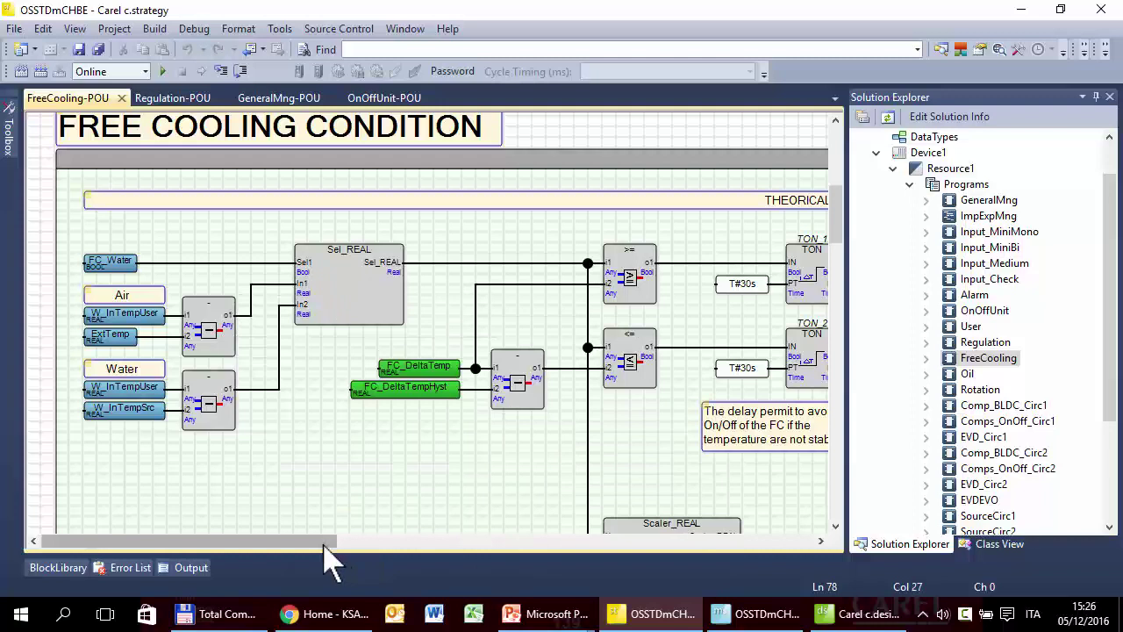
Review the rest of the FREE COOLING CONDITION logic, from the theoretical gain calculation to the fan-weighted gain
{"action": "left_click_drag", "start_coordinate": [324, 544], "coordinate": [652, 541]}
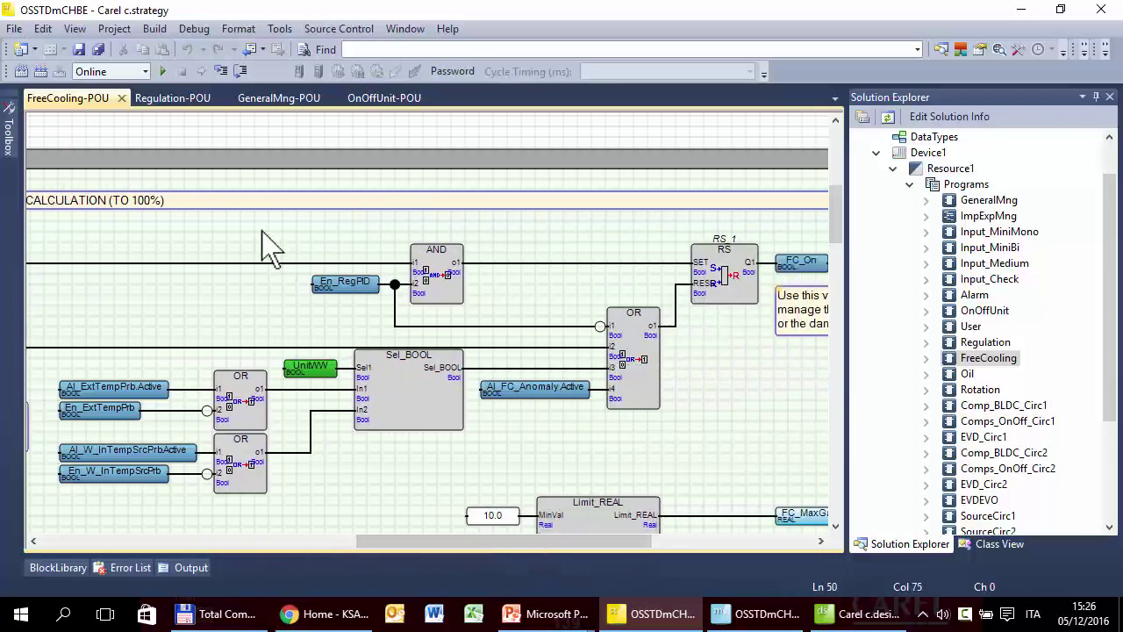
{"action": "scroll", "coordinate": [465, 290], "scroll_direction": "down", "scroll_amount": 4}
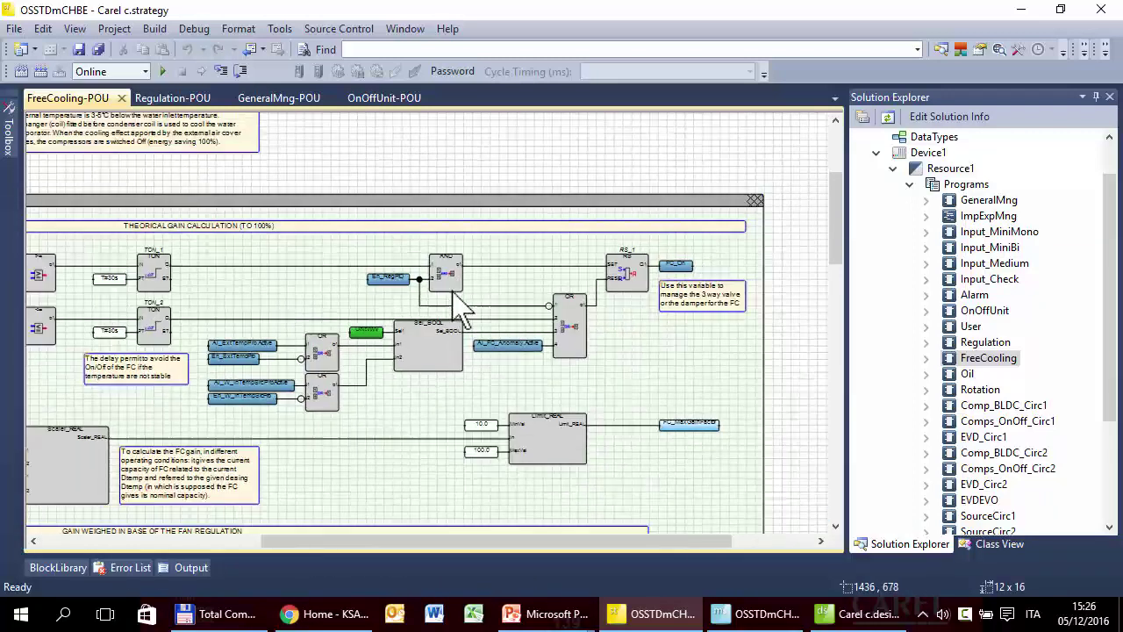
{"action": "scroll", "coordinate": [430, 360], "scroll_direction": "down", "scroll_amount": 1}
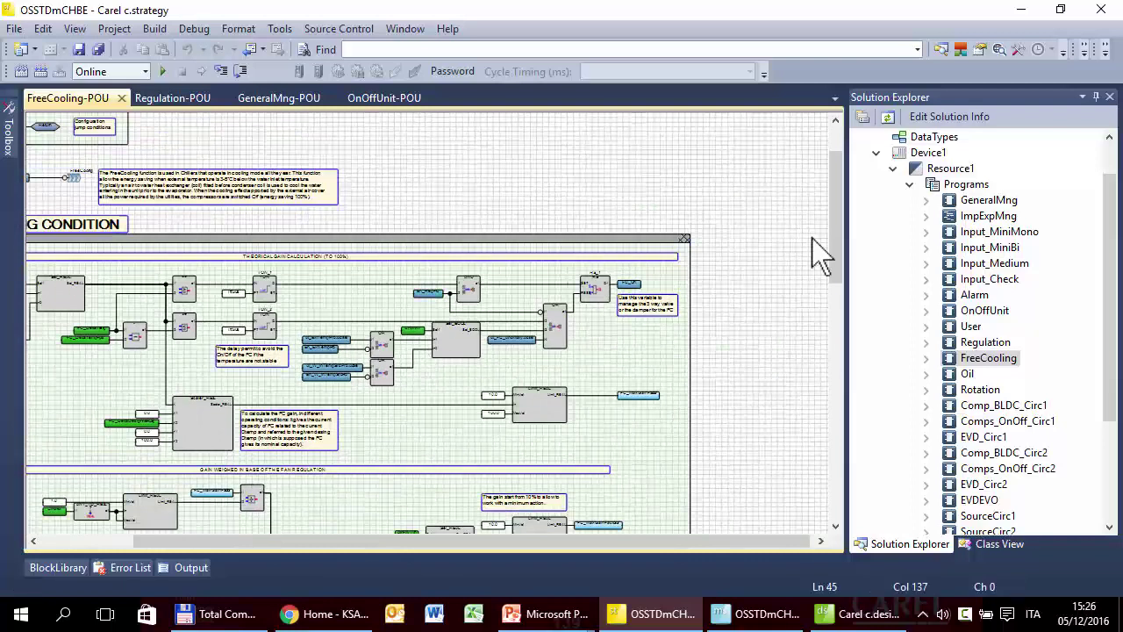
{"action": "left_click_drag", "start_coordinate": [839, 251], "coordinate": [829, 352]}
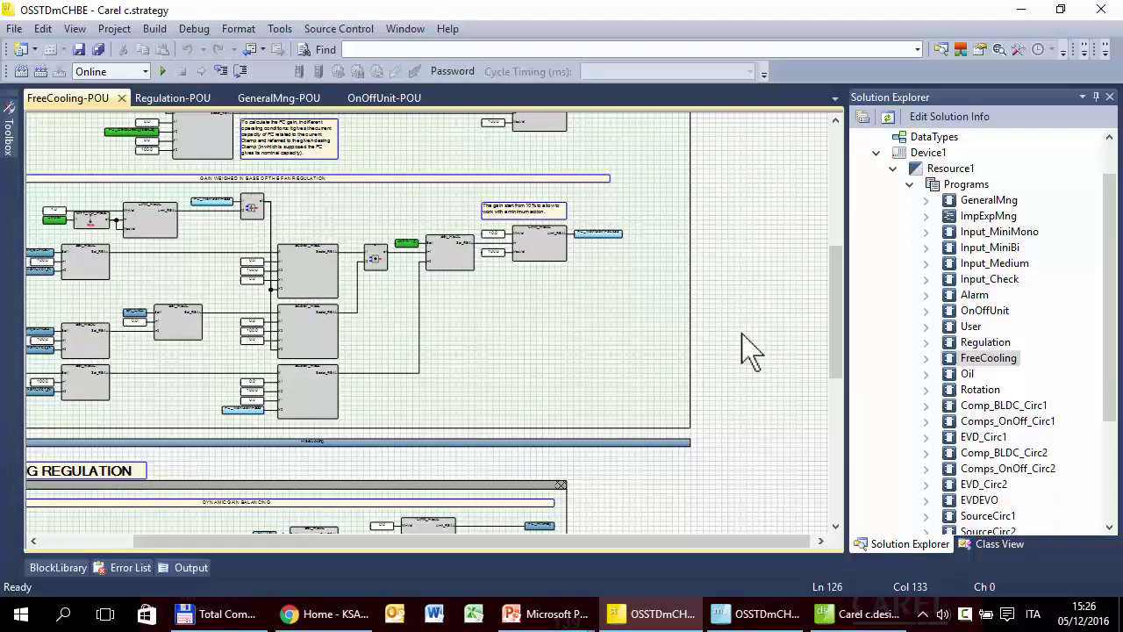
Open the Oil program and review its sections from POU JUMP through OIL EQUALIZATION and CIRCUIT DESTABILIZATION
{"action": "left_click", "coordinate": [968, 375]}
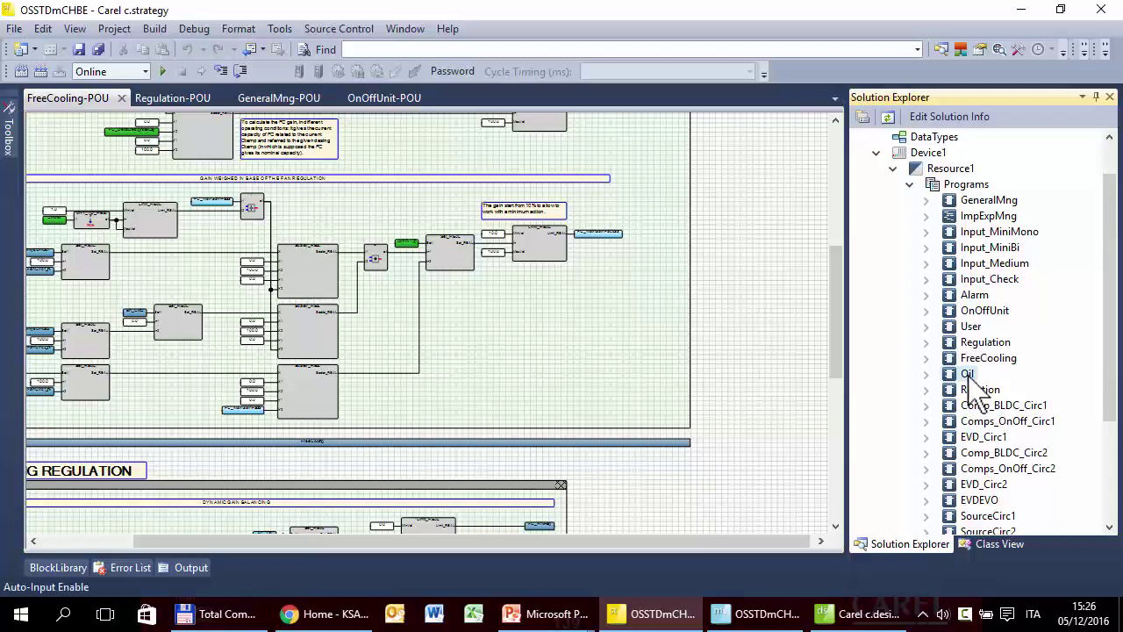
{"action": "double_click", "coordinate": [968, 374]}
{"action": "scroll", "coordinate": [672, 404], "scroll_direction": "down", "scroll_amount": 3}
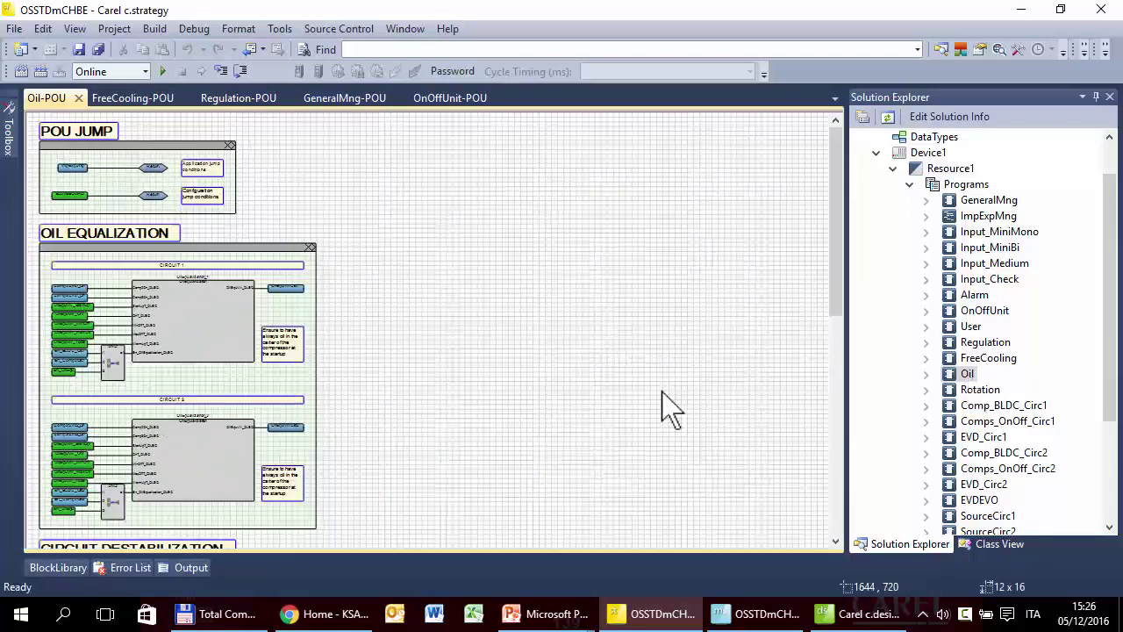
{"action": "scroll", "coordinate": [673, 403], "scroll_direction": "down", "scroll_amount": 2}
Open the Rotation program to review its overall section layout, and open the Comp_BLDC_Circ1 program
{"action": "left_click", "coordinate": [972, 391]}
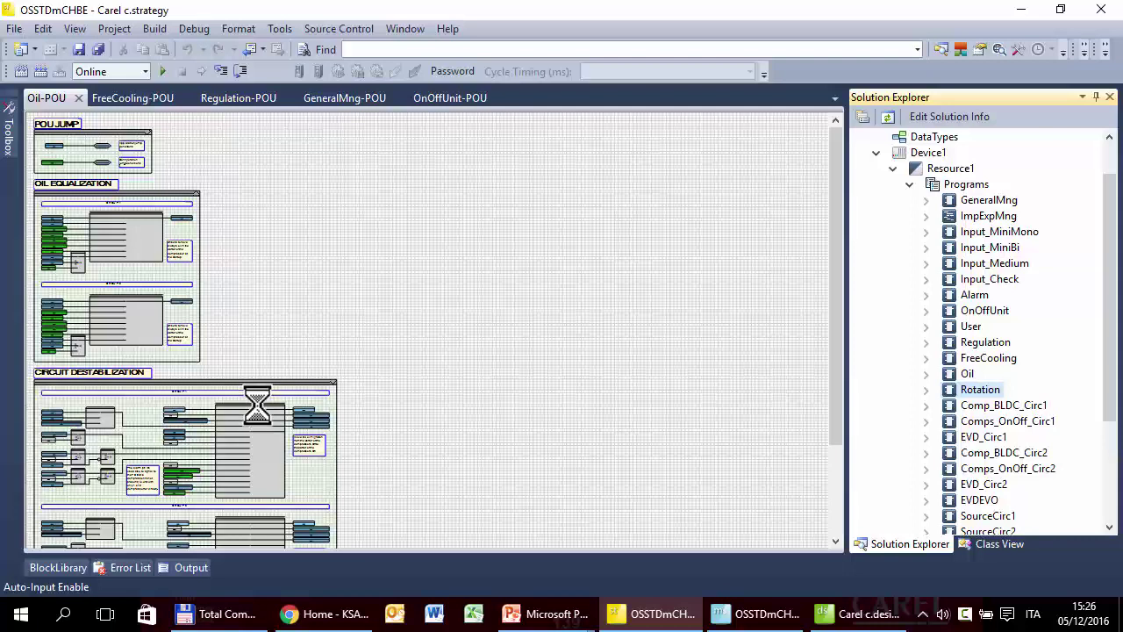
{"action": "scroll", "coordinate": [266, 419], "scroll_direction": "down", "scroll_amount": 5}
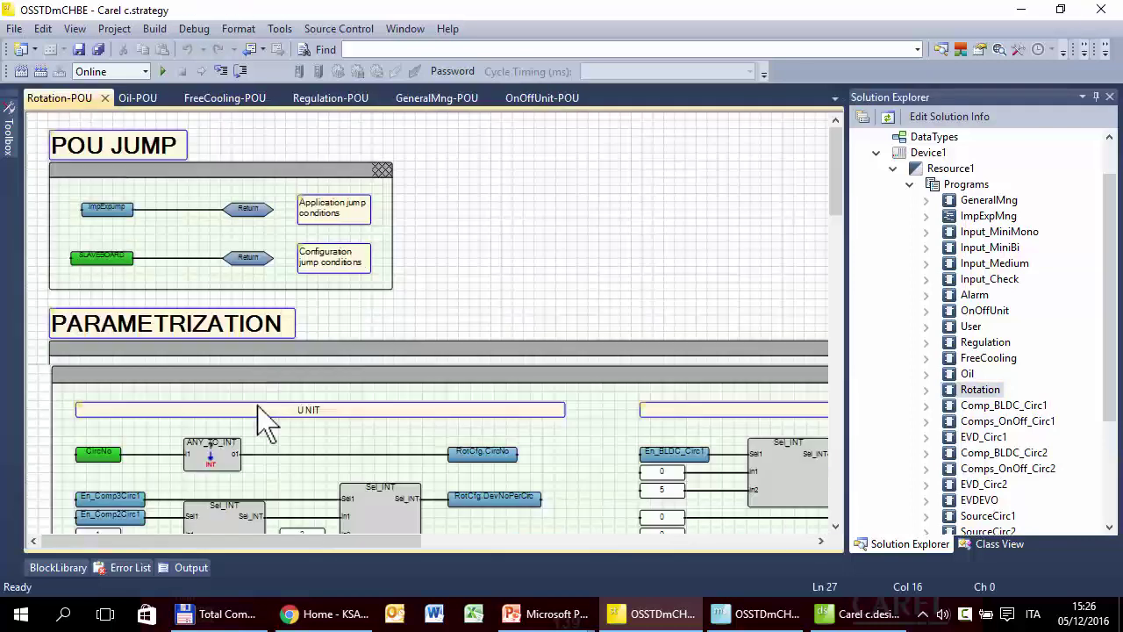
{"action": "scroll", "coordinate": [265, 419], "scroll_direction": "down", "scroll_amount": 1}
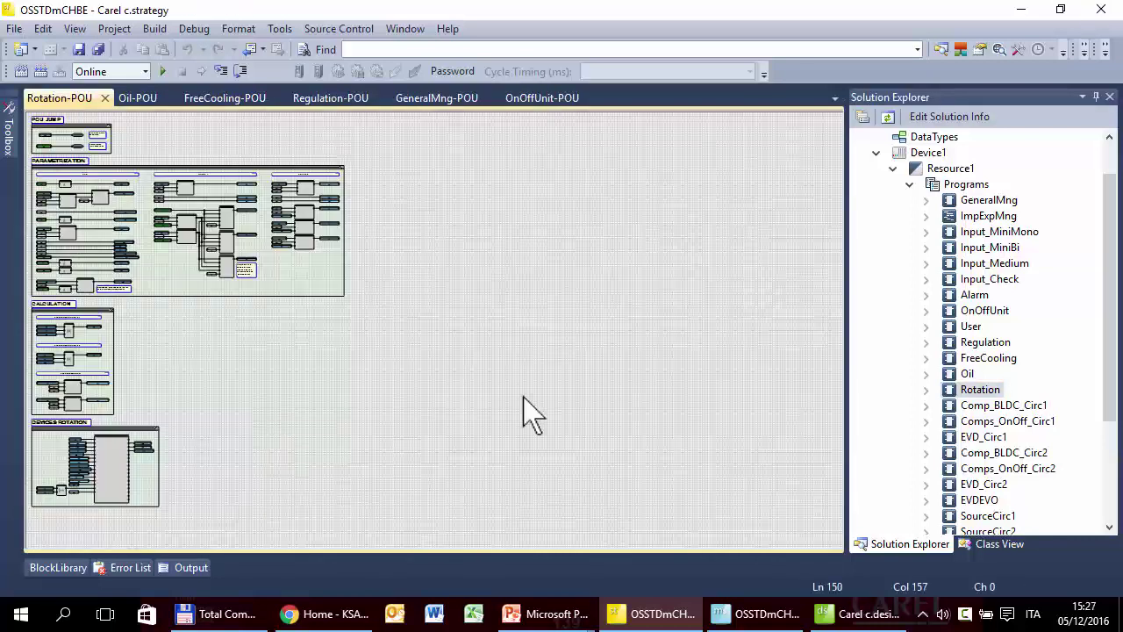
{"action": "left_click", "coordinate": [973, 408]}
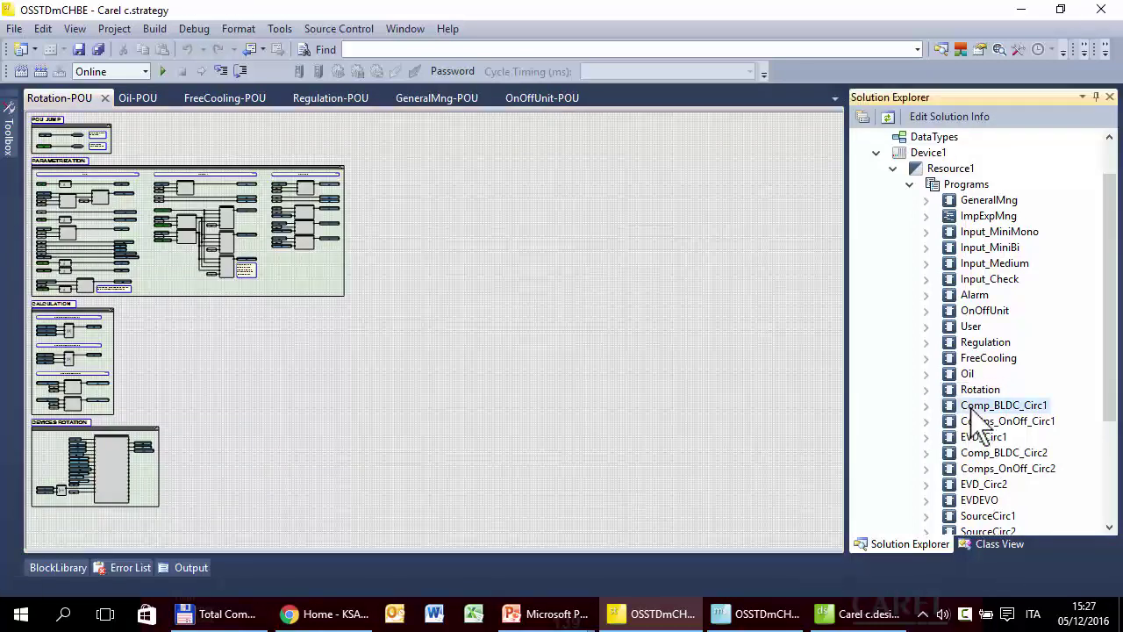
{"action": "double_click", "coordinate": [971, 407]}
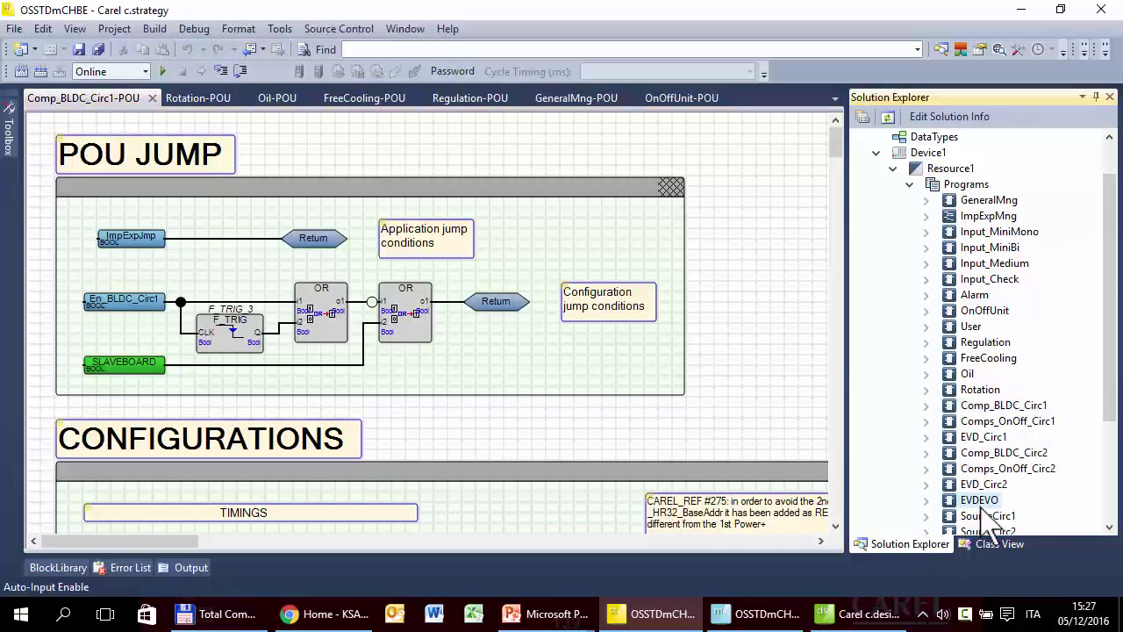
Open the SourcePumps program and review the whole SOURCE PUMPS section
{"action": "scroll", "coordinate": [990, 518], "scroll_direction": "down", "scroll_amount": 1}
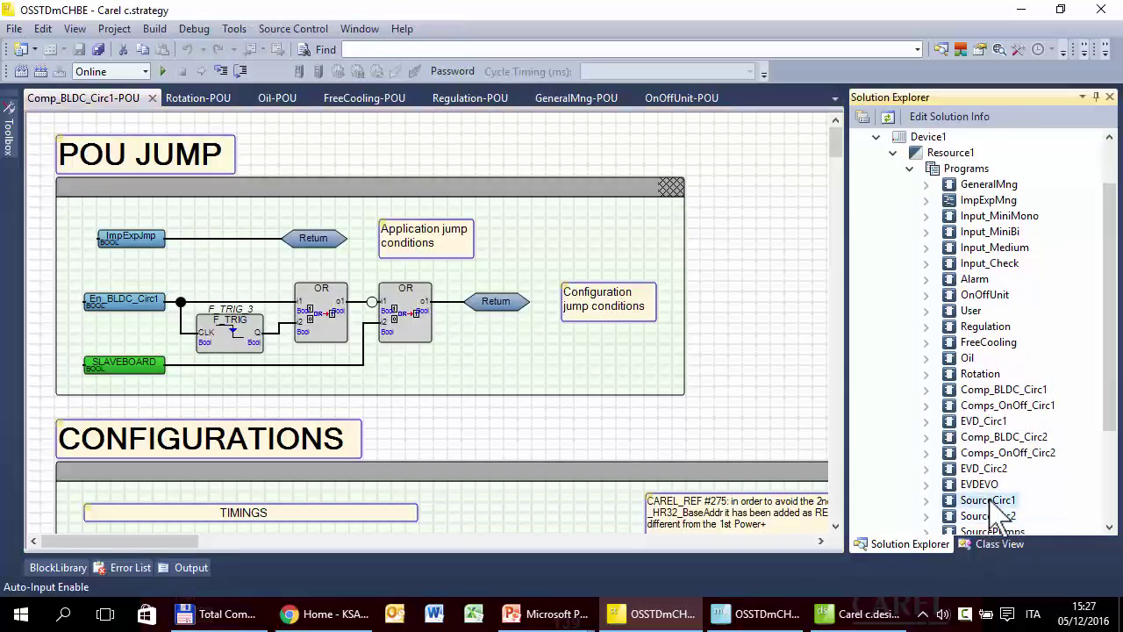
{"action": "scroll", "coordinate": [990, 508], "scroll_direction": "down", "scroll_amount": 3}
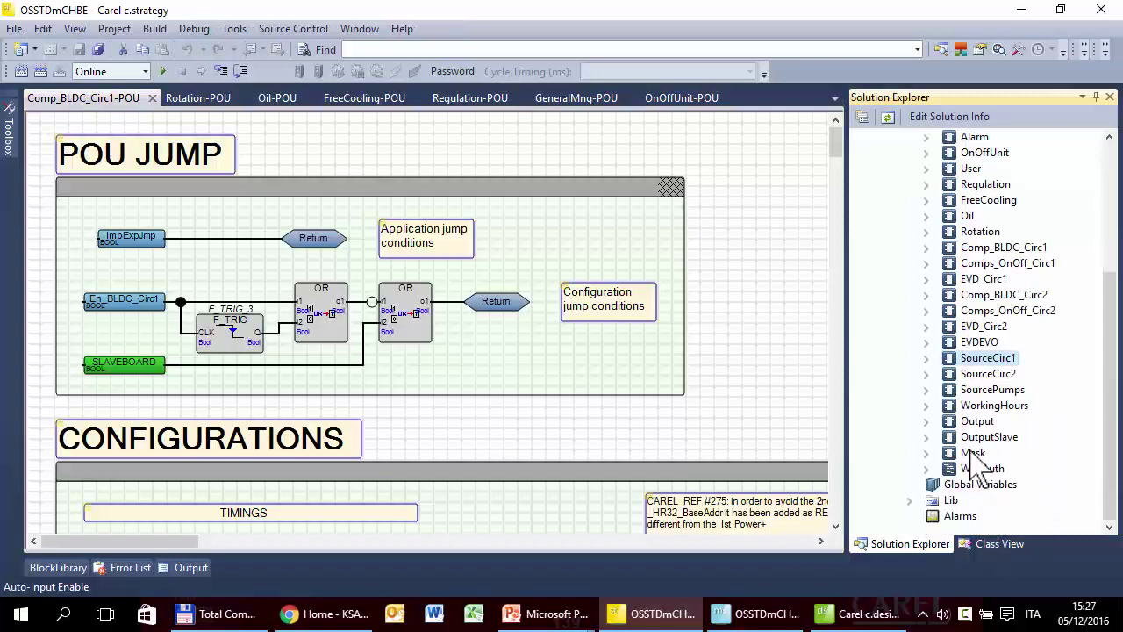
{"action": "left_click", "coordinate": [986, 391]}
{"action": "double_click", "coordinate": [985, 392]}
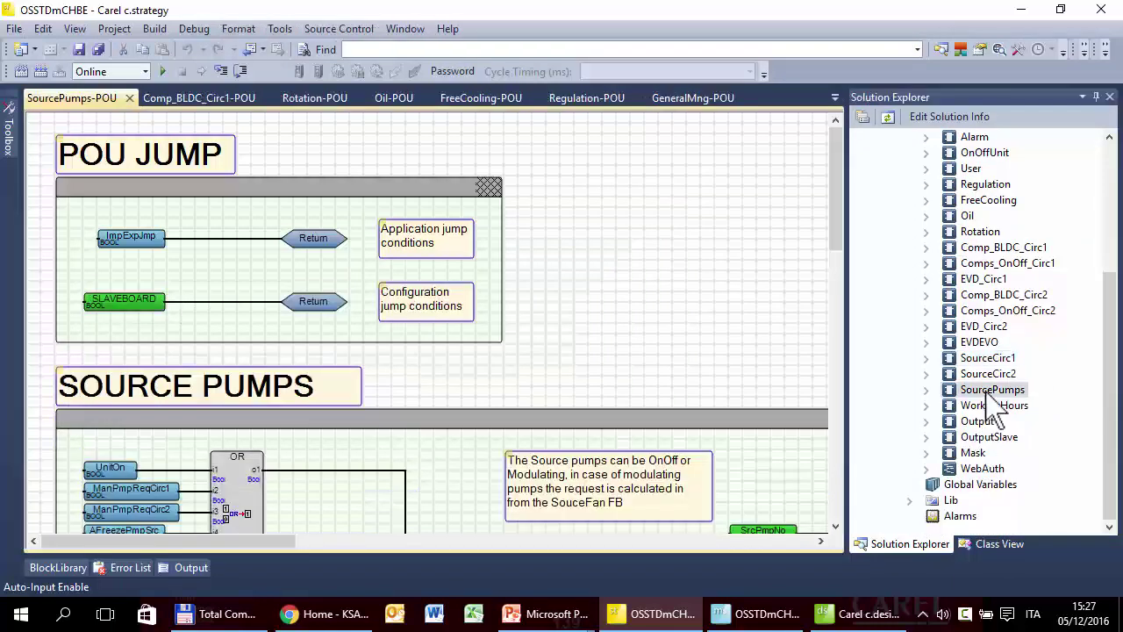
{"action": "scroll", "coordinate": [590, 348], "scroll_direction": "down", "scroll_amount": 1}
{"action": "scroll", "coordinate": [590, 348], "scroll_direction": "down", "scroll_amount": 3}
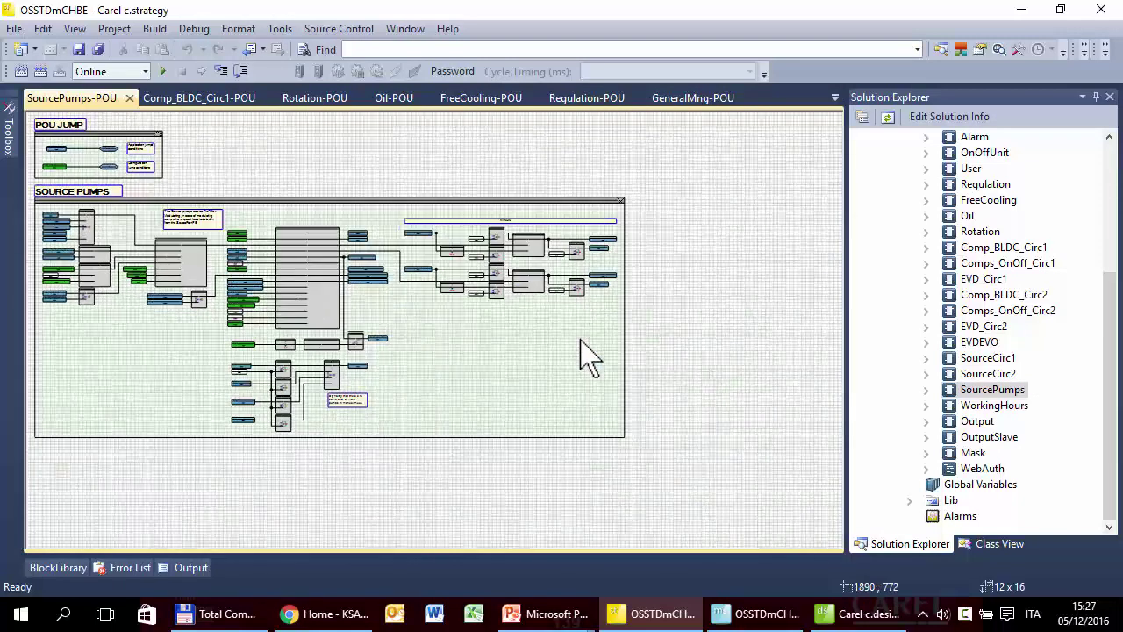
Switch to the c.mask project, open the Main worksheet of Terminal1 and preview the CarelLogo mask
{"action": "left_click", "coordinate": [756, 614]}
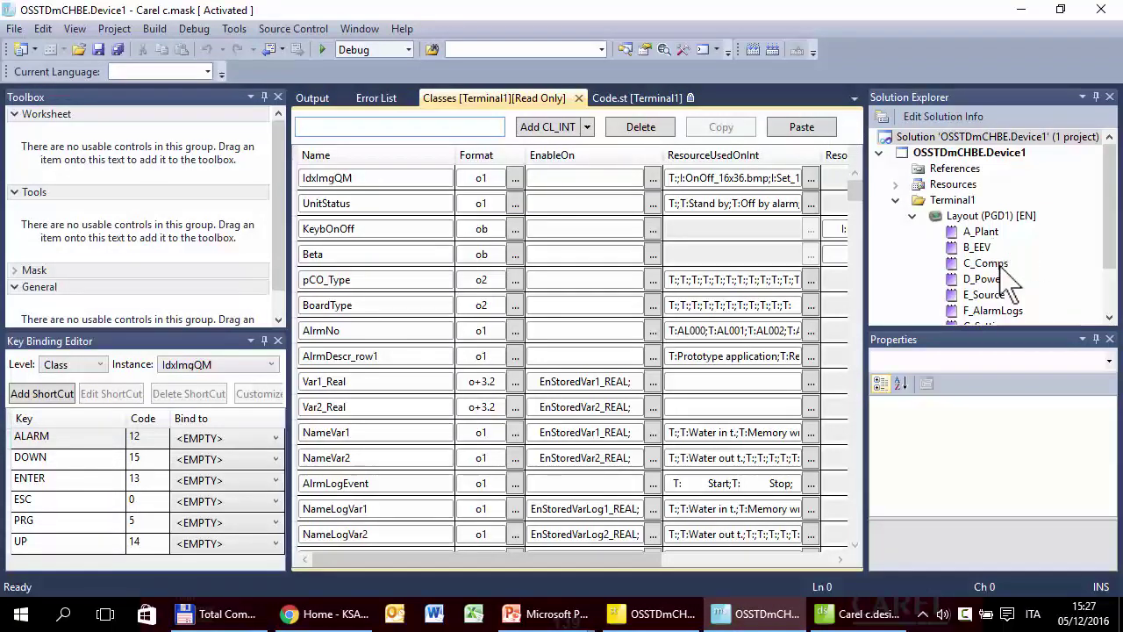
{"action": "double_click", "coordinate": [992, 311]}
{"action": "scroll", "coordinate": [992, 307], "scroll_direction": "down", "scroll_amount": 1}
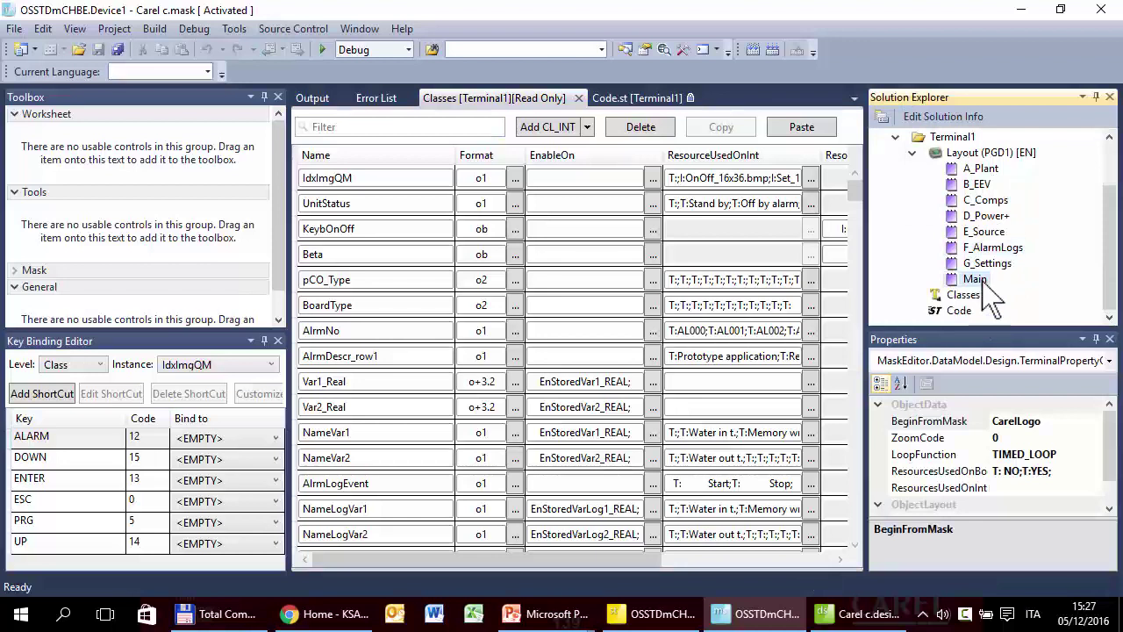
{"action": "double_click", "coordinate": [978, 280]}
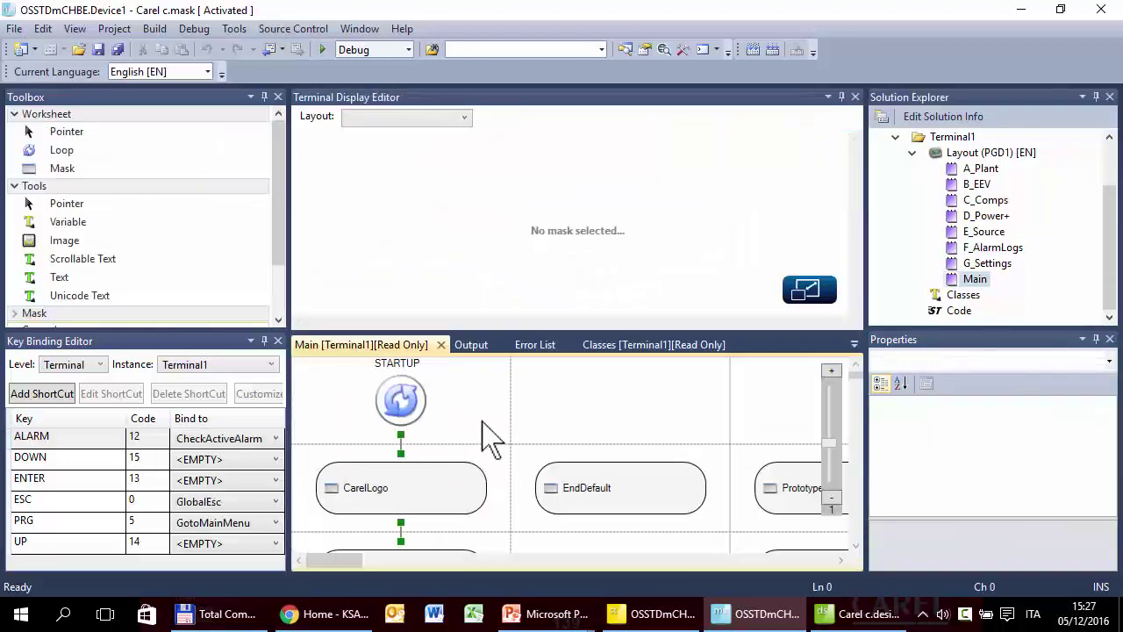
{"action": "left_click", "coordinate": [449, 476]}
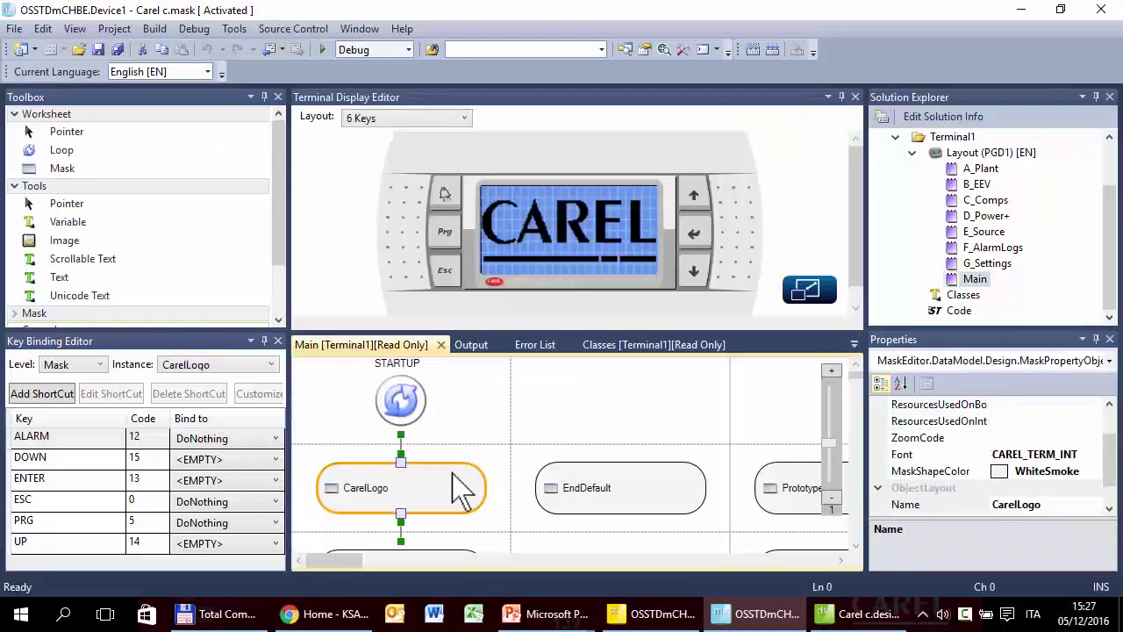
Preview the Language, Main and Menu_Main masks of the Main worksheet on the terminal display
{"action": "scroll", "coordinate": [452, 474], "scroll_direction": "down", "scroll_amount": 3}
{"action": "left_click", "coordinate": [453, 468]}
{"action": "scroll", "coordinate": [447, 469], "scroll_direction": "down", "scroll_amount": 7}
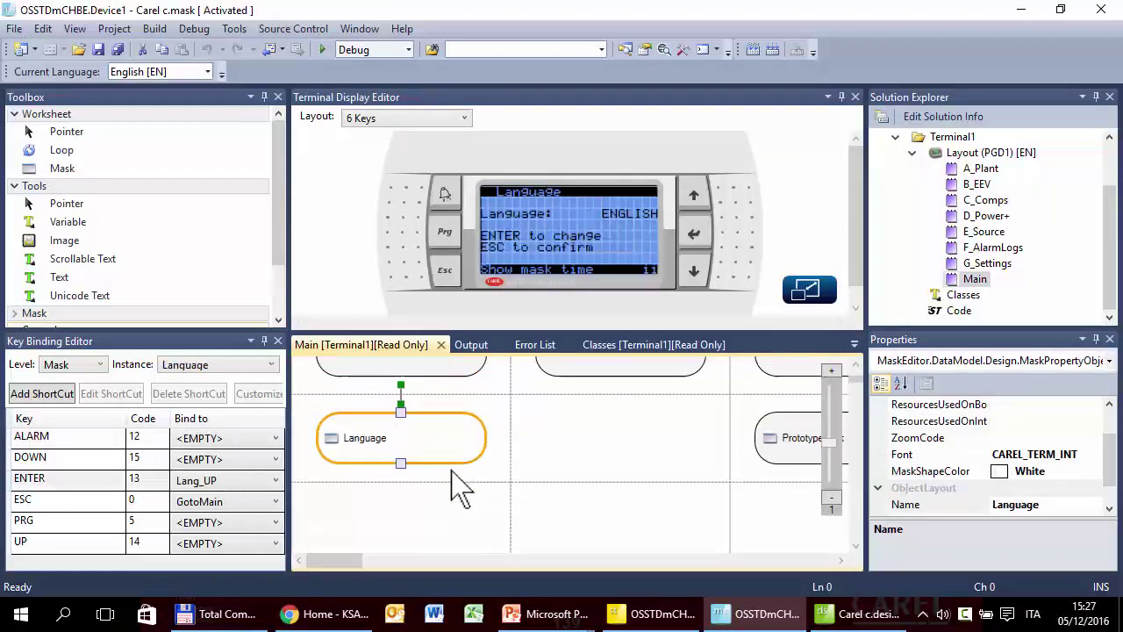
{"action": "left_click", "coordinate": [453, 479]}
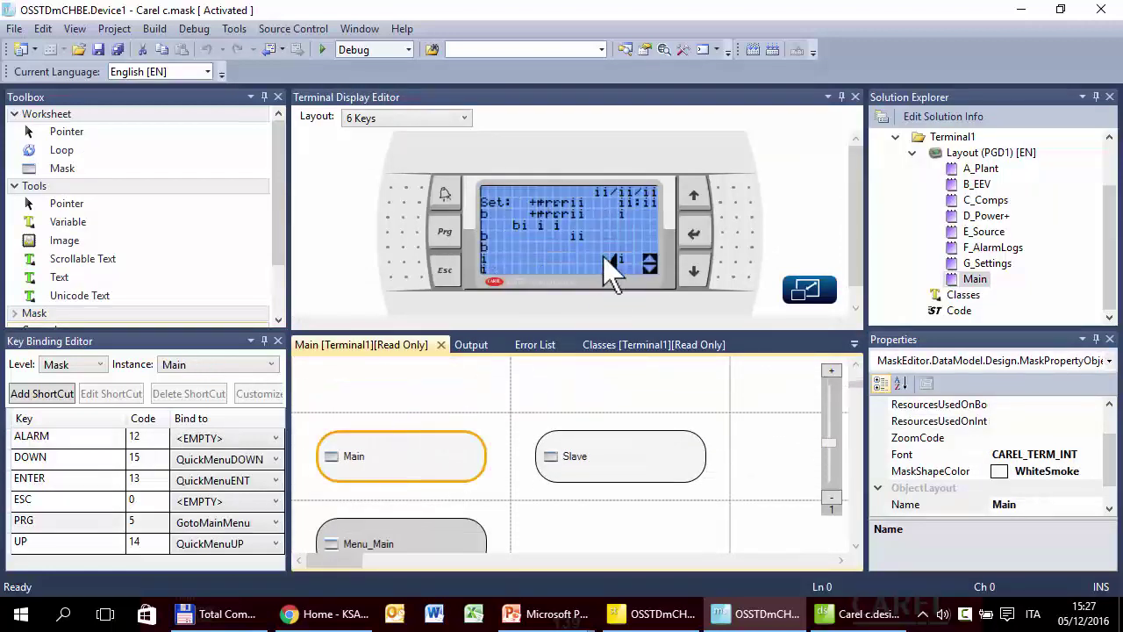
{"action": "left_click", "coordinate": [430, 544]}
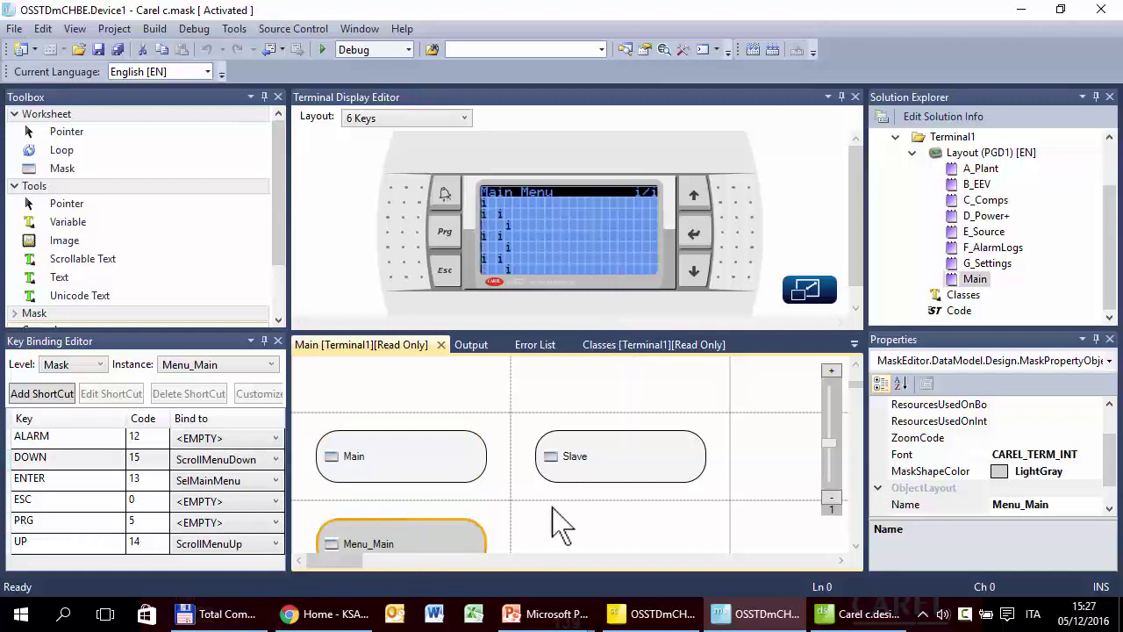
Preview the first masks of the quick-menu loops: OnOff, U_SetCool and Info_Circ1
{"action": "scroll", "coordinate": [557, 525], "scroll_direction": "down", "scroll_amount": 5}
{"action": "scroll", "coordinate": [559, 523], "scroll_direction": "down", "scroll_amount": 6}
{"action": "left_click", "coordinate": [438, 522]}
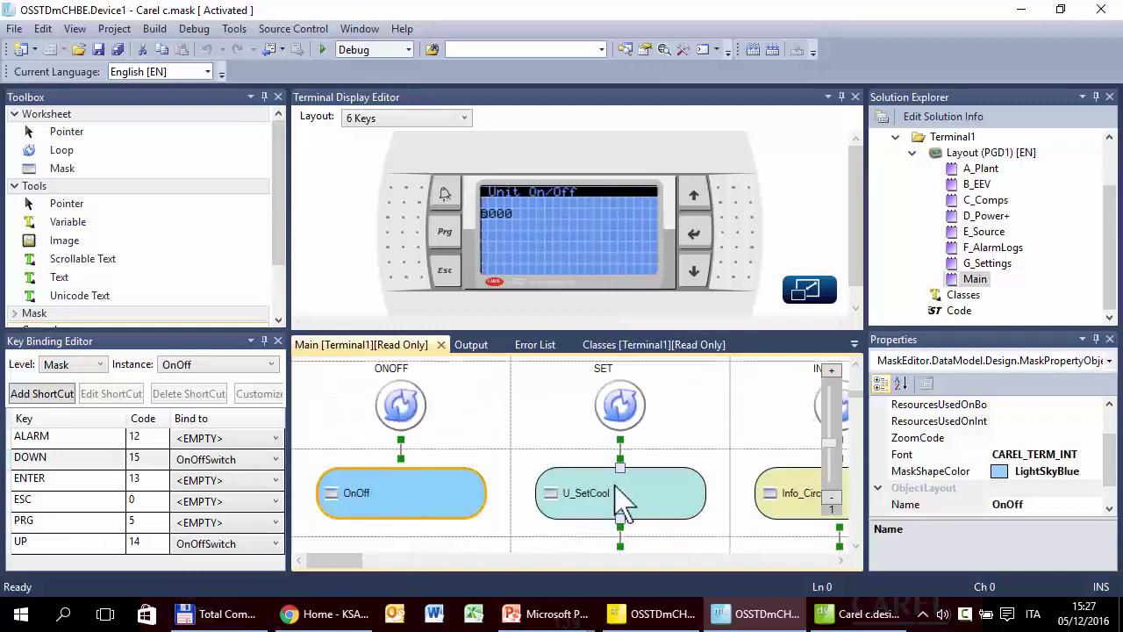
{"action": "left_click", "coordinate": [620, 502]}
{"action": "left_click", "coordinate": [795, 501]}
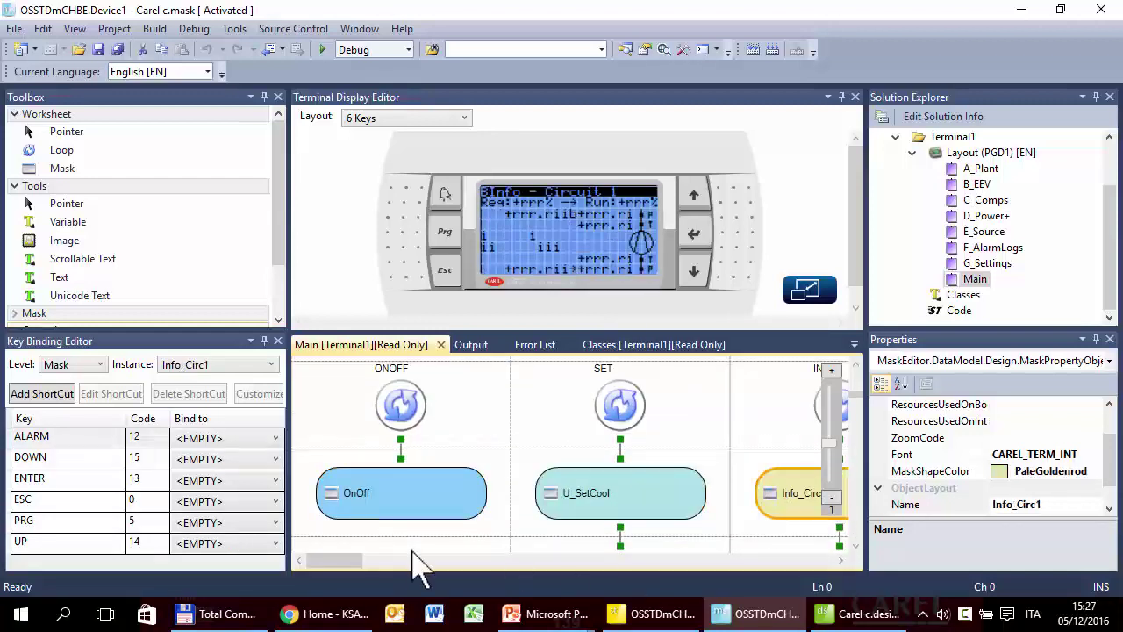
Preview the free cooling valve digital output mask and the User pump 2 analog output mask among the plum-coloured info masks
{"action": "left_click_drag", "start_coordinate": [358, 559], "coordinate": [395, 559]}
{"action": "scroll", "coordinate": [427, 504], "scroll_direction": "down", "scroll_amount": 7}
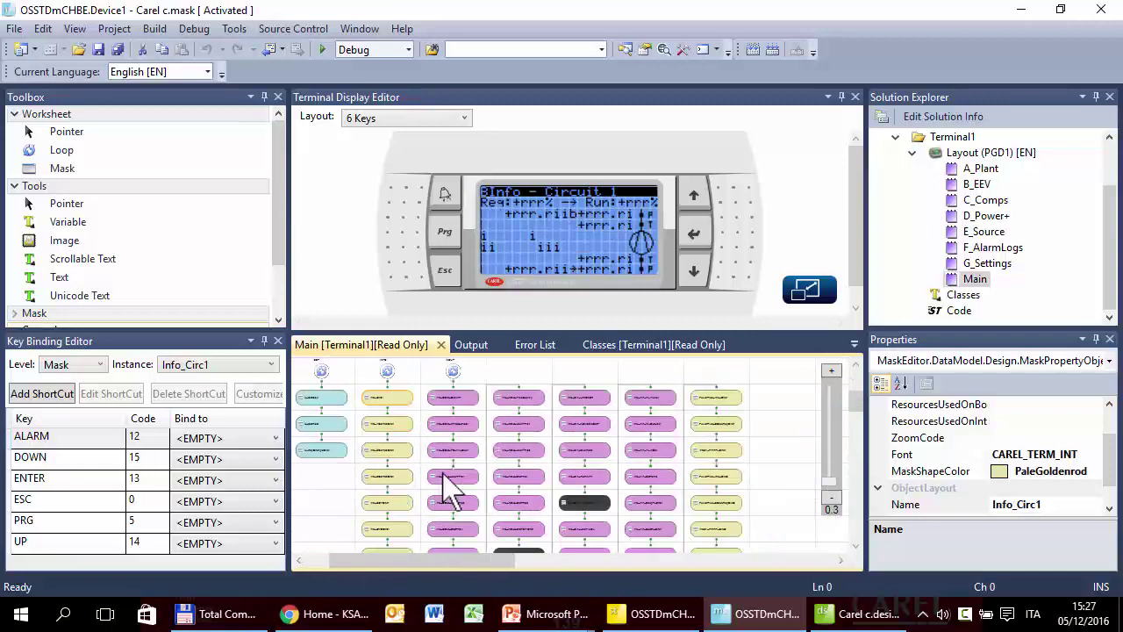
{"action": "left_click", "coordinate": [463, 449]}
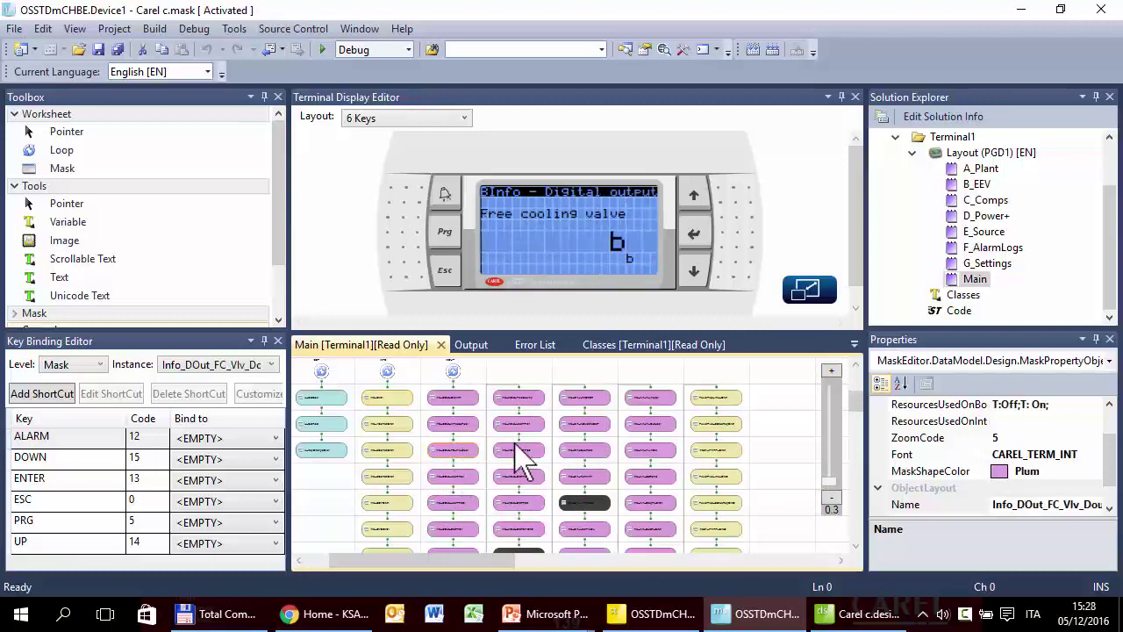
{"action": "left_click", "coordinate": [520, 452]}
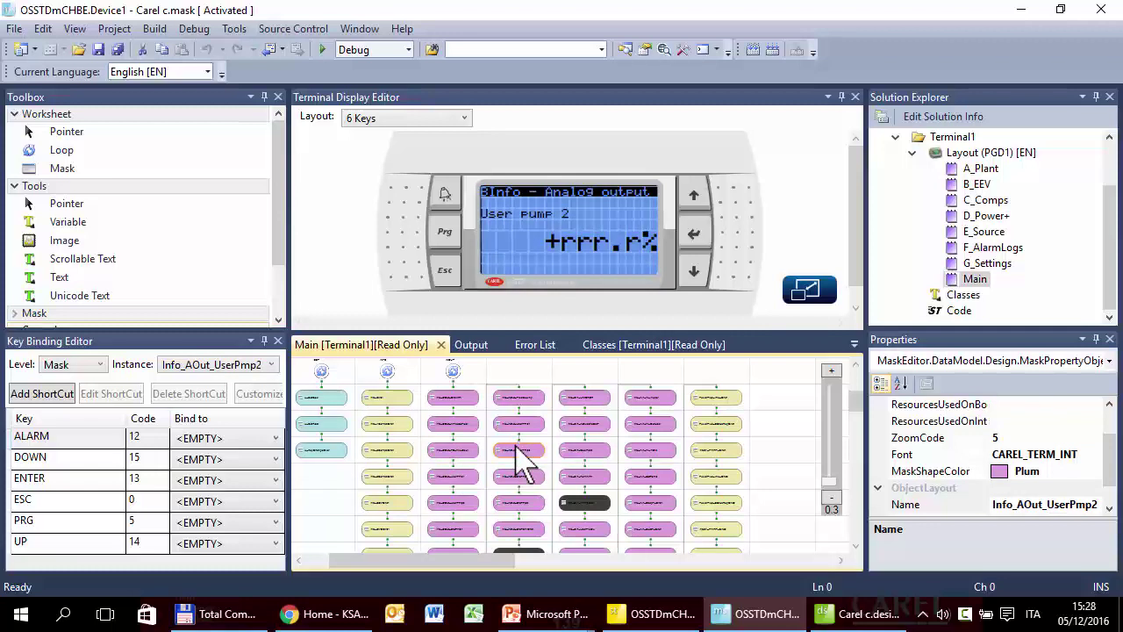
Inspect the User pump 2 text, the UserPmp2_Aout.Val variable and the ZoomCode property of the Info_AOut_UserPmp2 mask
{"action": "left_click", "coordinate": [524, 221]}
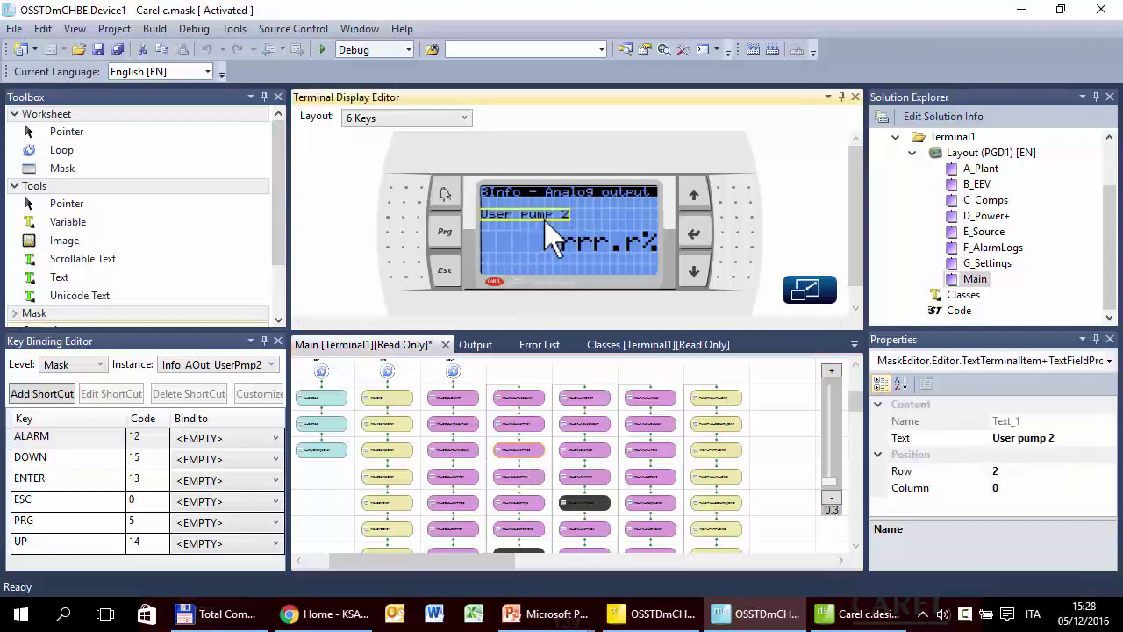
{"action": "left_click", "coordinate": [163, 278]}
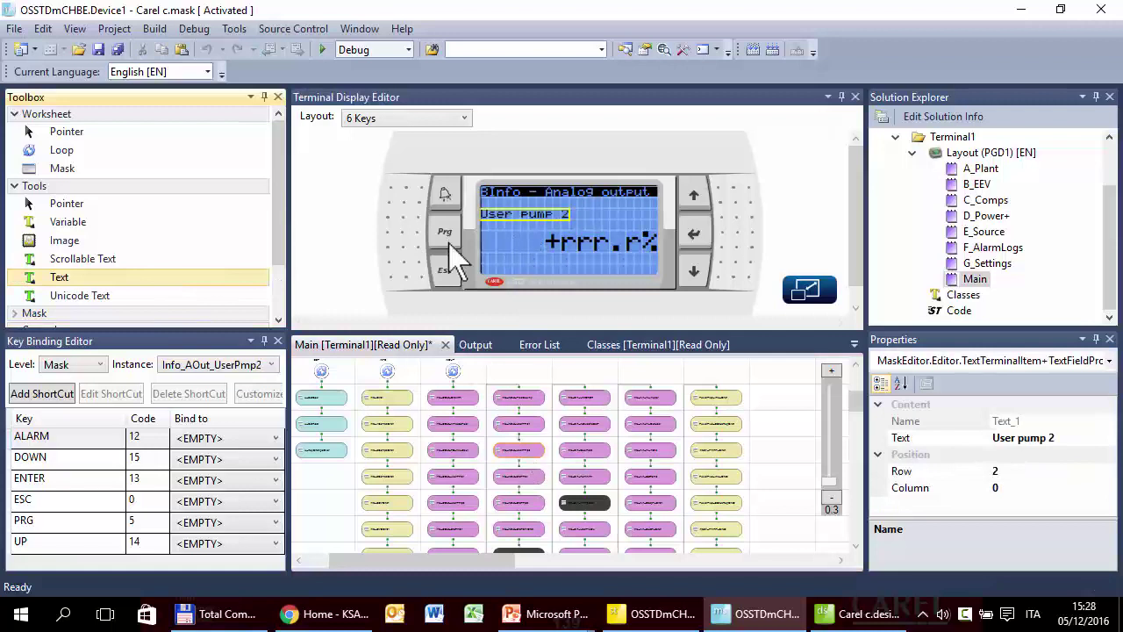
{"action": "left_click", "coordinate": [584, 249]}
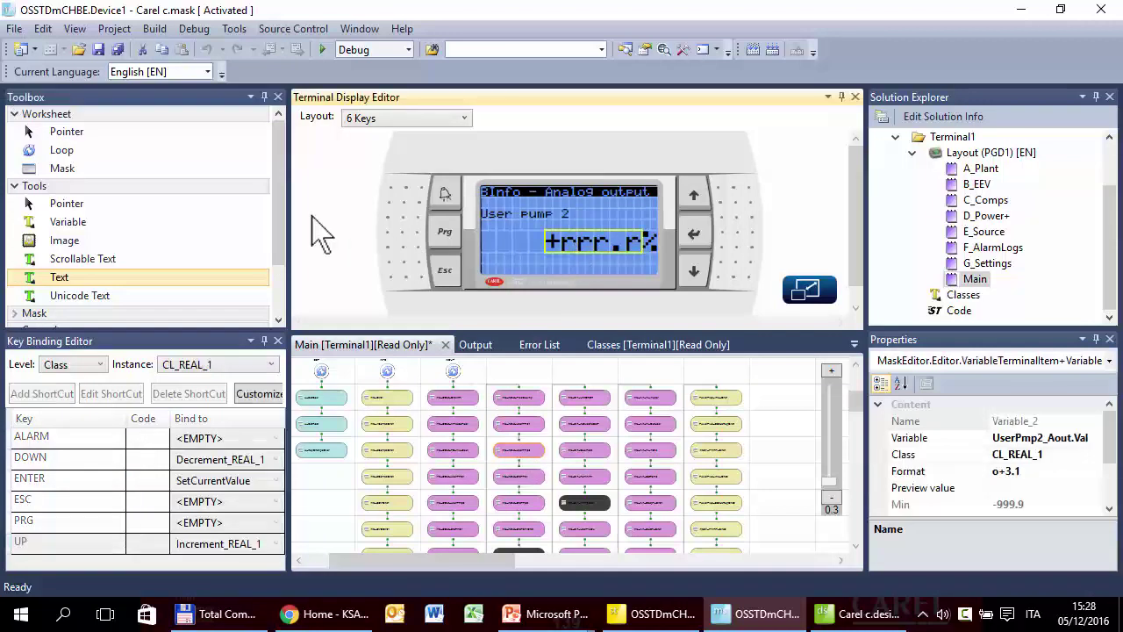
{"action": "left_click", "coordinate": [265, 221]}
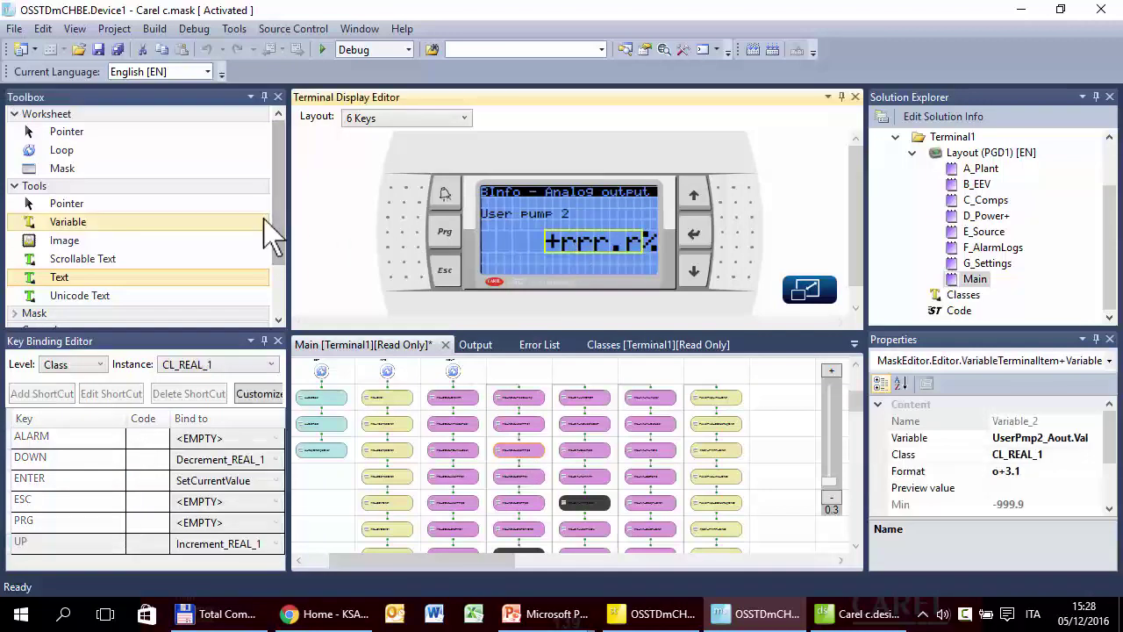
{"action": "left_click", "coordinate": [507, 253]}
{"action": "left_click", "coordinate": [953, 406]}
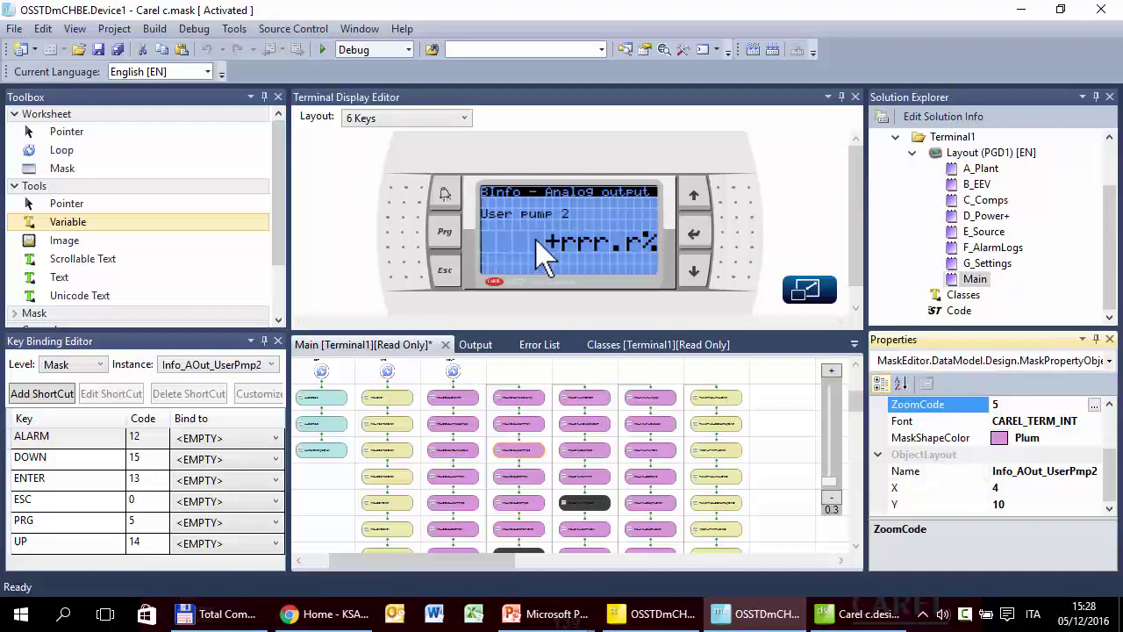
Try moving the "Info - Analog output" title and its black row image down to row 1, and return them to row 0
{"action": "left_click", "coordinate": [549, 195]}
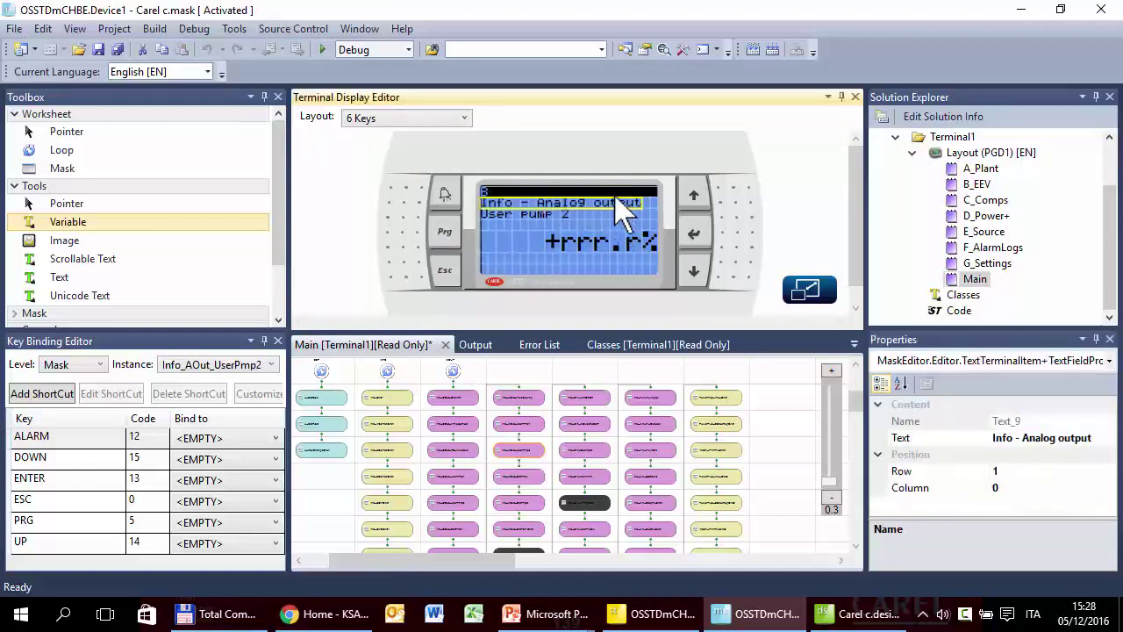
{"action": "left_click_drag", "start_coordinate": [630, 216], "coordinate": [629, 226]}
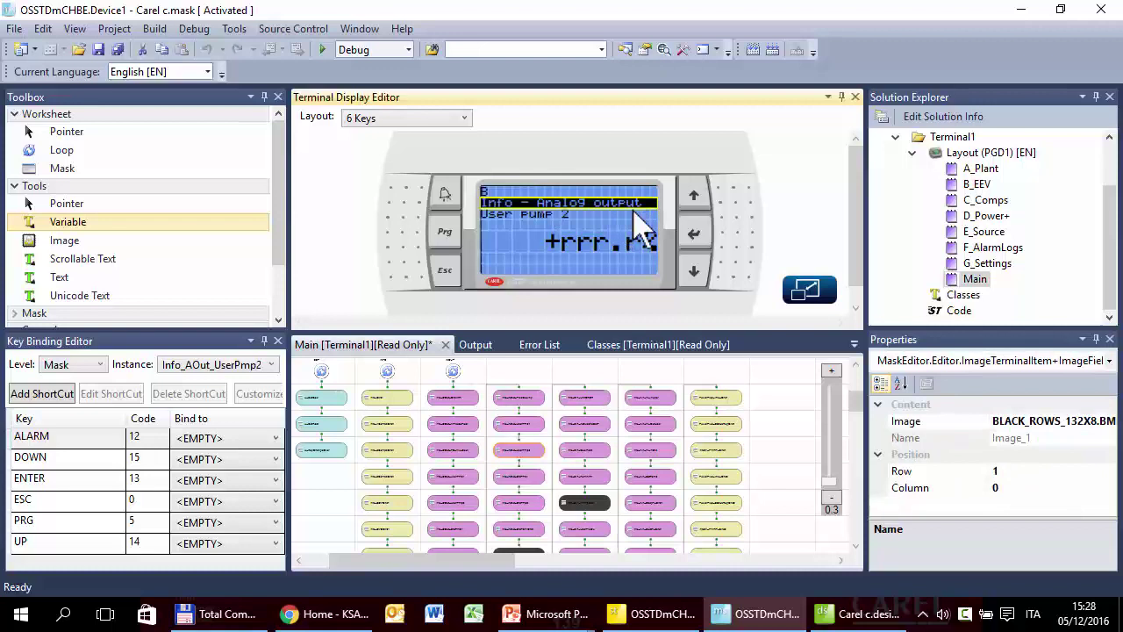
{"action": "left_click_drag", "start_coordinate": [635, 209], "coordinate": [634, 189]}
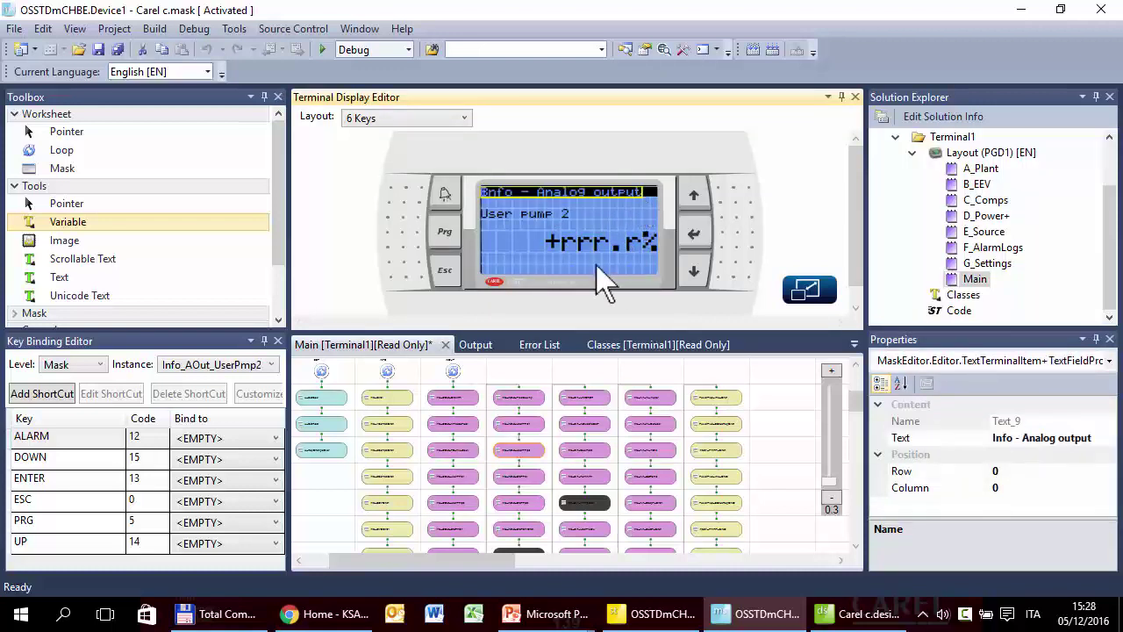
{"action": "left_click", "coordinate": [519, 282]}
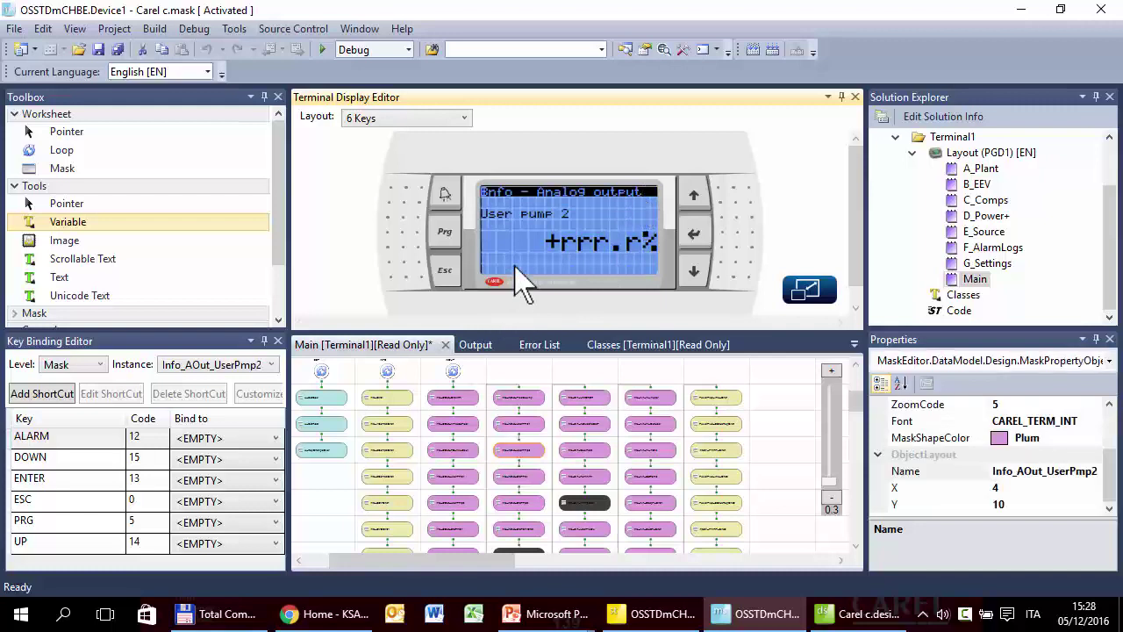
View the terminal-level key bindings and open the Terminal1 code to review its alarm log and stored-variable functions
{"action": "left_click", "coordinate": [766, 421]}
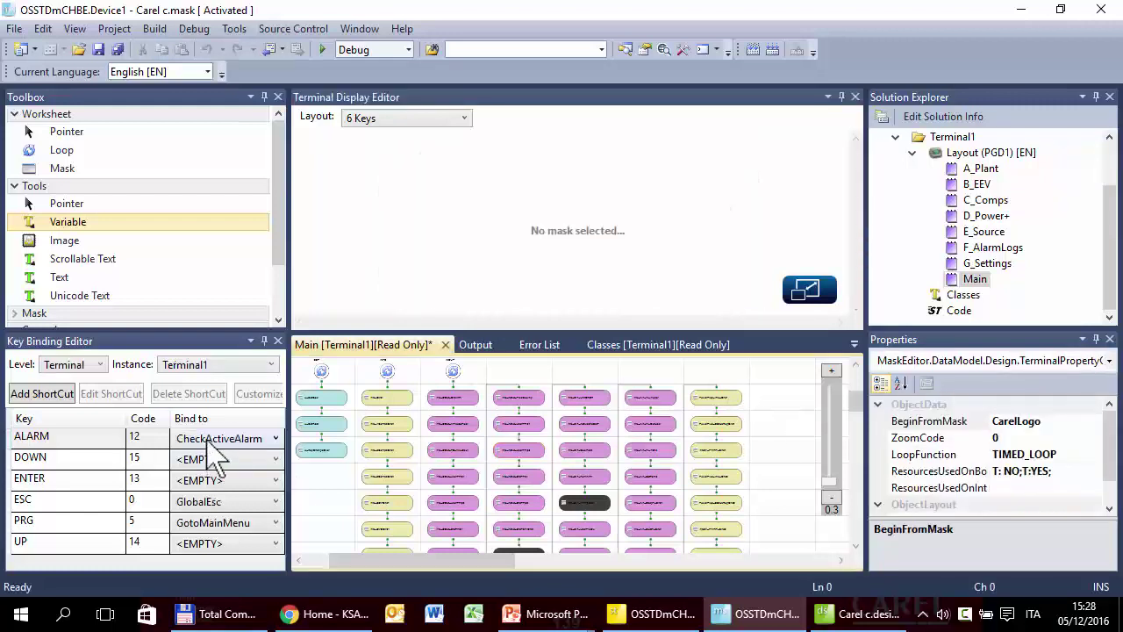
{"action": "double_click", "coordinate": [962, 311]}
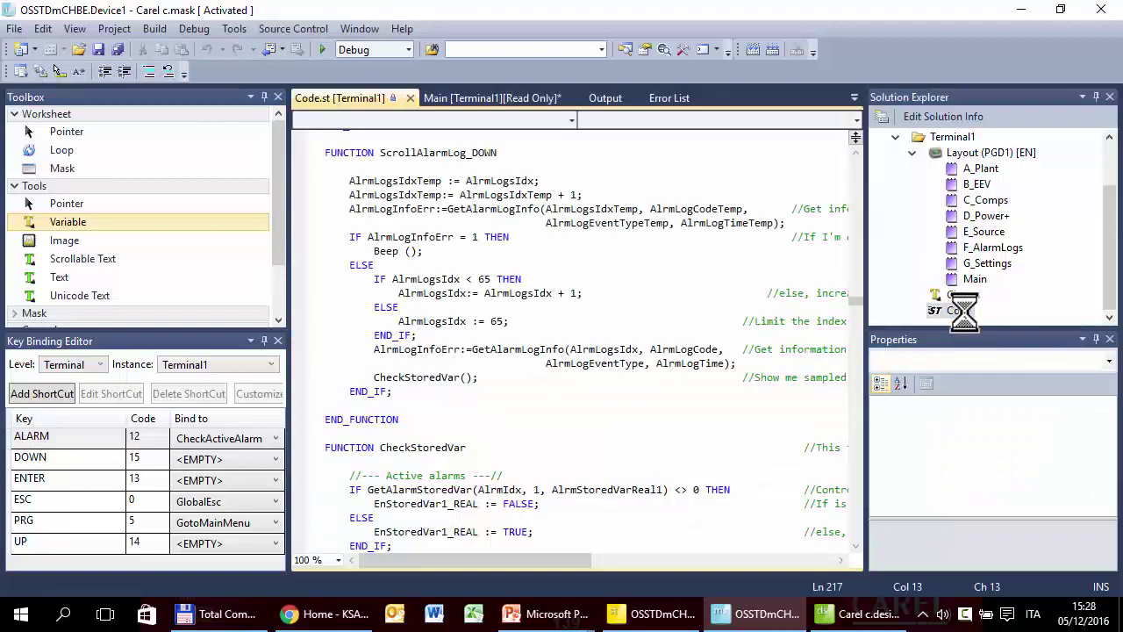
{"action": "scroll", "coordinate": [758, 307], "scroll_direction": "down", "scroll_amount": 20}
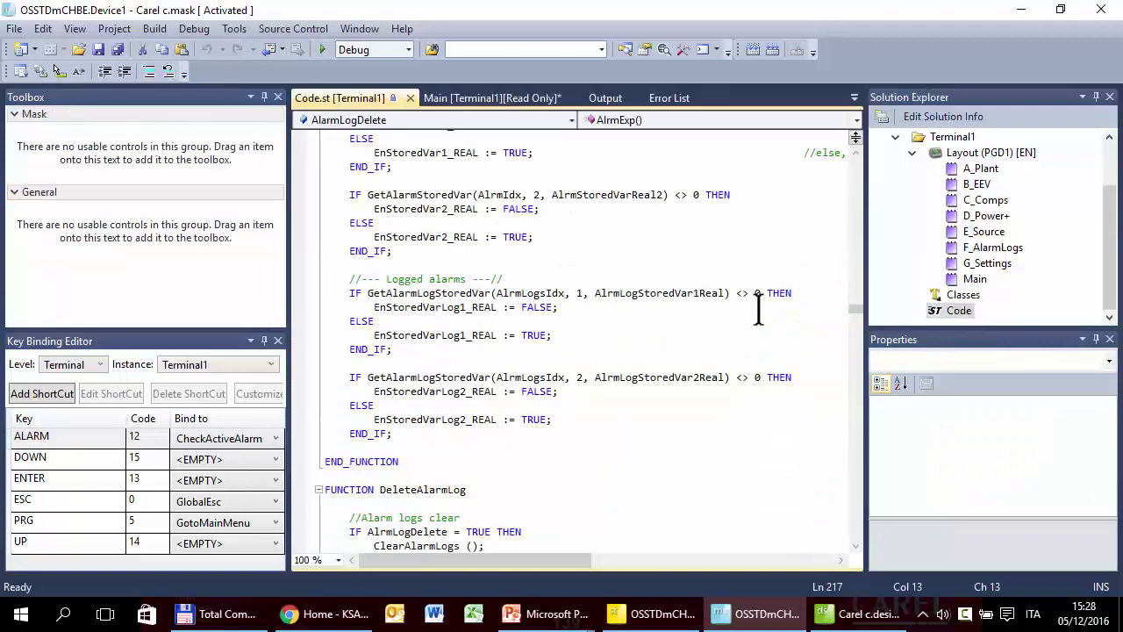
Open the Terminal1 classes and inspect the EnableOn conditions of the VapInj class, leaving them as they are
{"action": "double_click", "coordinate": [962, 296]}
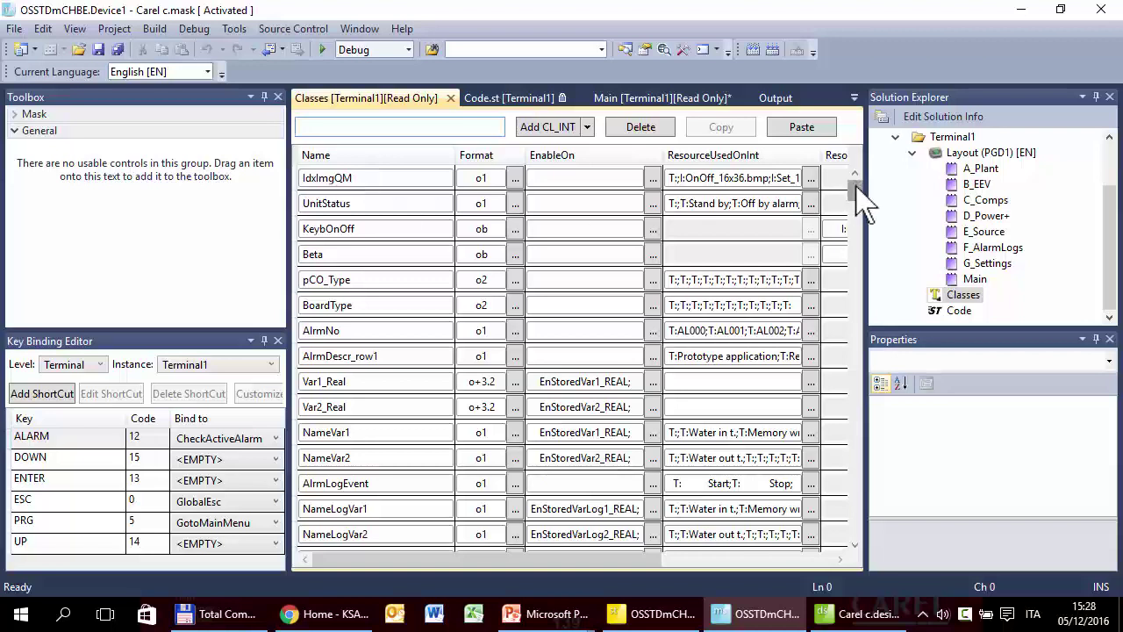
{"action": "left_click_drag", "start_coordinate": [855, 200], "coordinate": [865, 422]}
{"action": "left_click", "coordinate": [837, 306]}
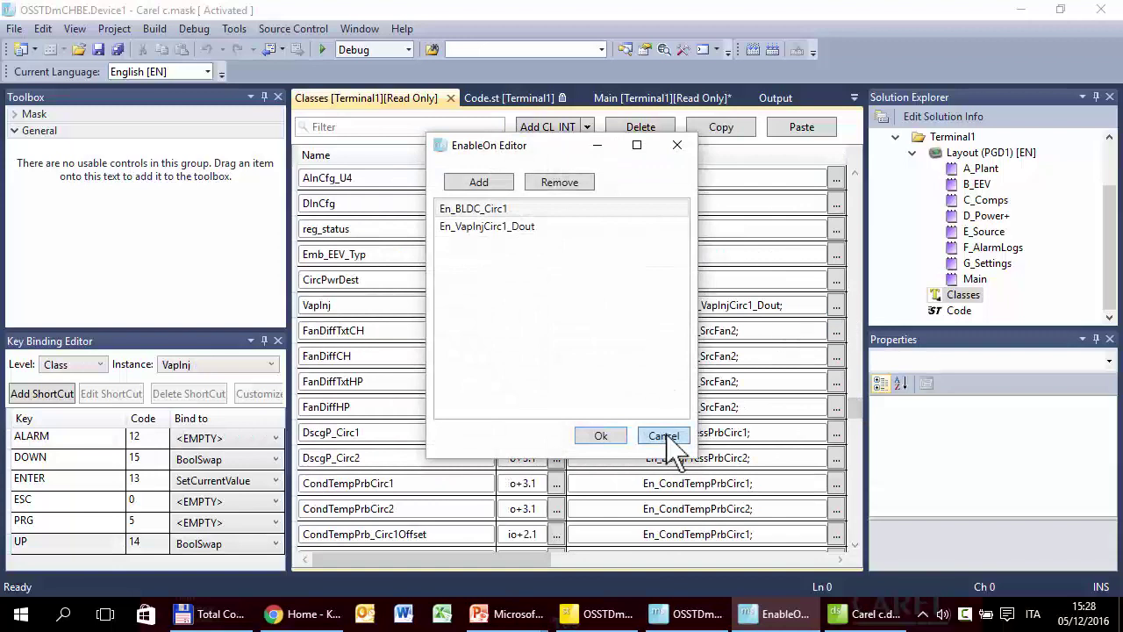
{"action": "left_click", "coordinate": [664, 436]}
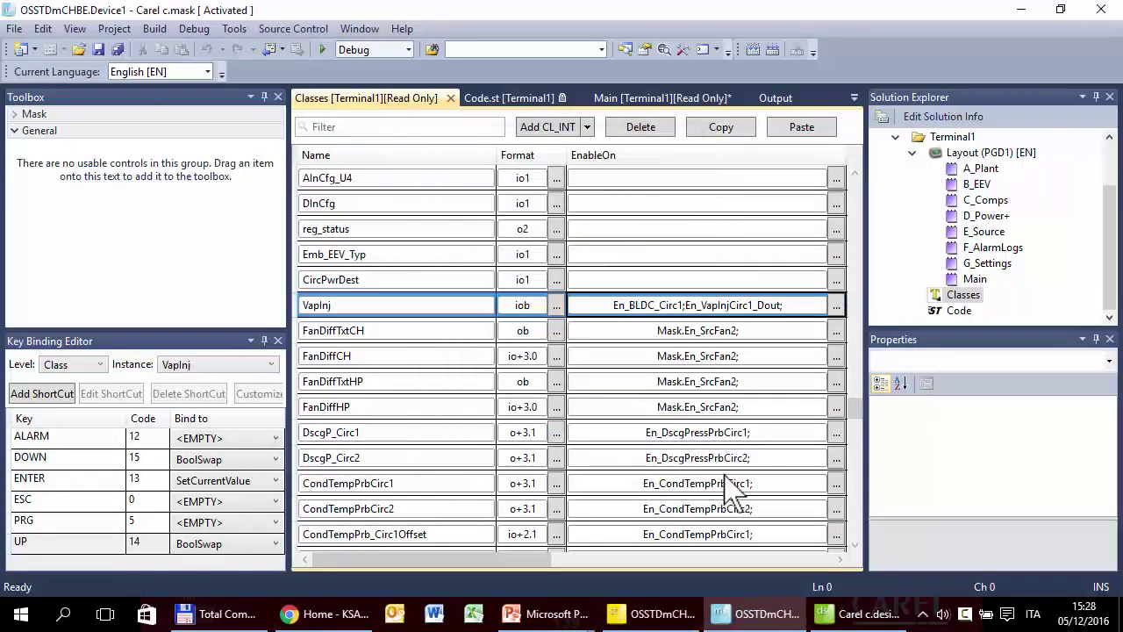
Switch to c.design and view the I/O layout of the c.pCOMedium_2Circ configuration, leaving the editor without changes
{"action": "left_click", "coordinate": [869, 613]}
{"action": "left_click", "coordinate": [1009, 483]}
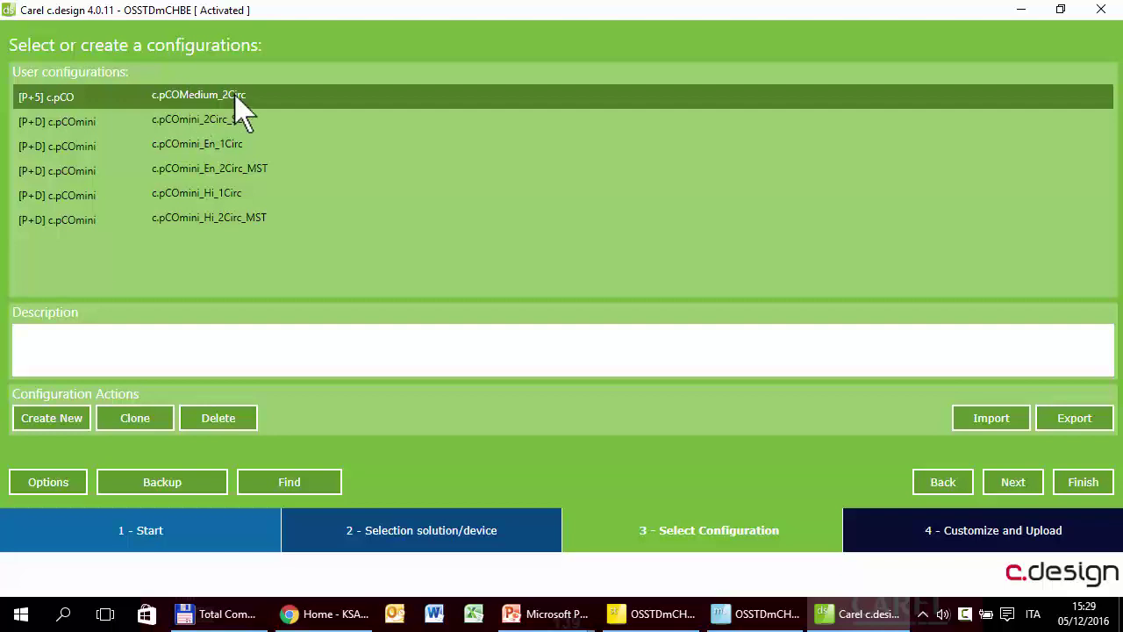
{"action": "left_click", "coordinate": [1014, 482]}
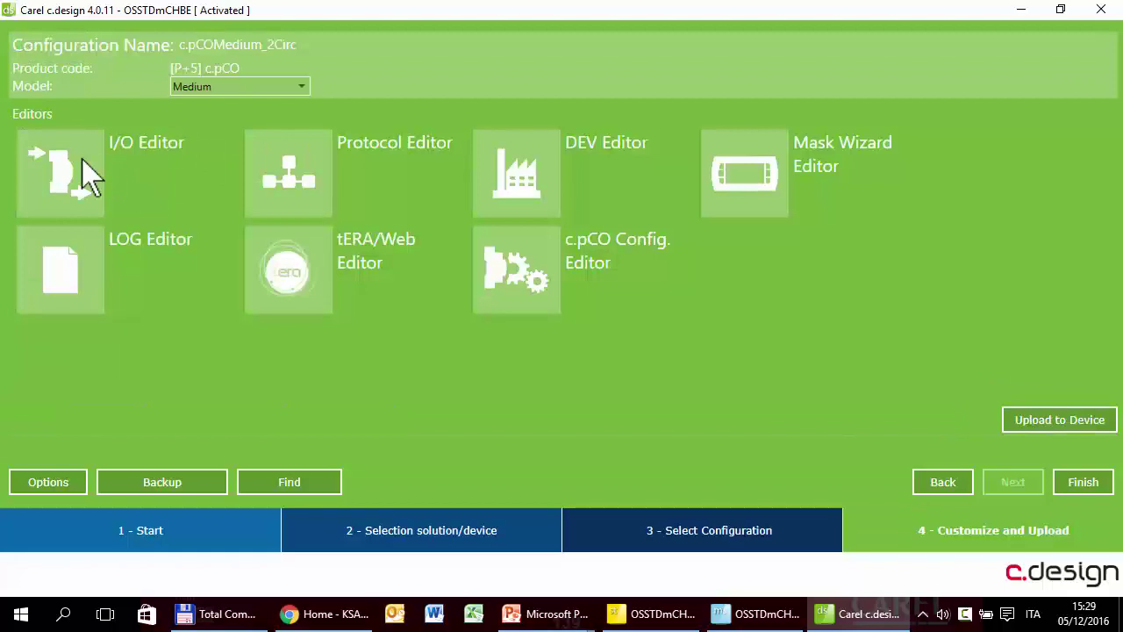
{"action": "left_click", "coordinate": [80, 159]}
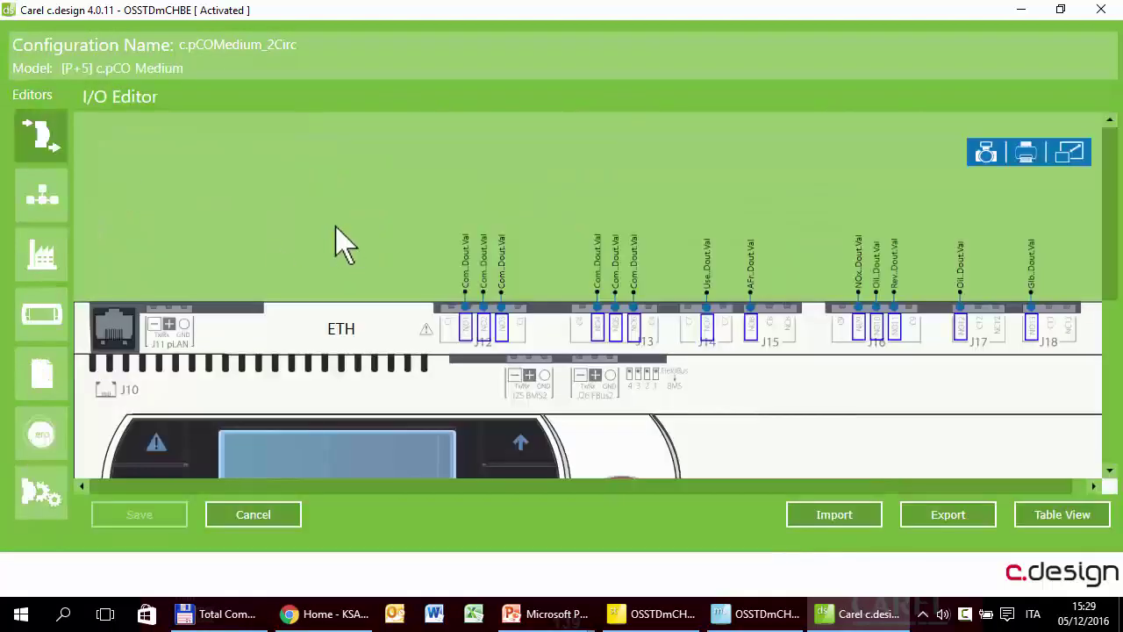
{"action": "scroll", "coordinate": [722, 322], "scroll_direction": "down", "scroll_amount": 3}
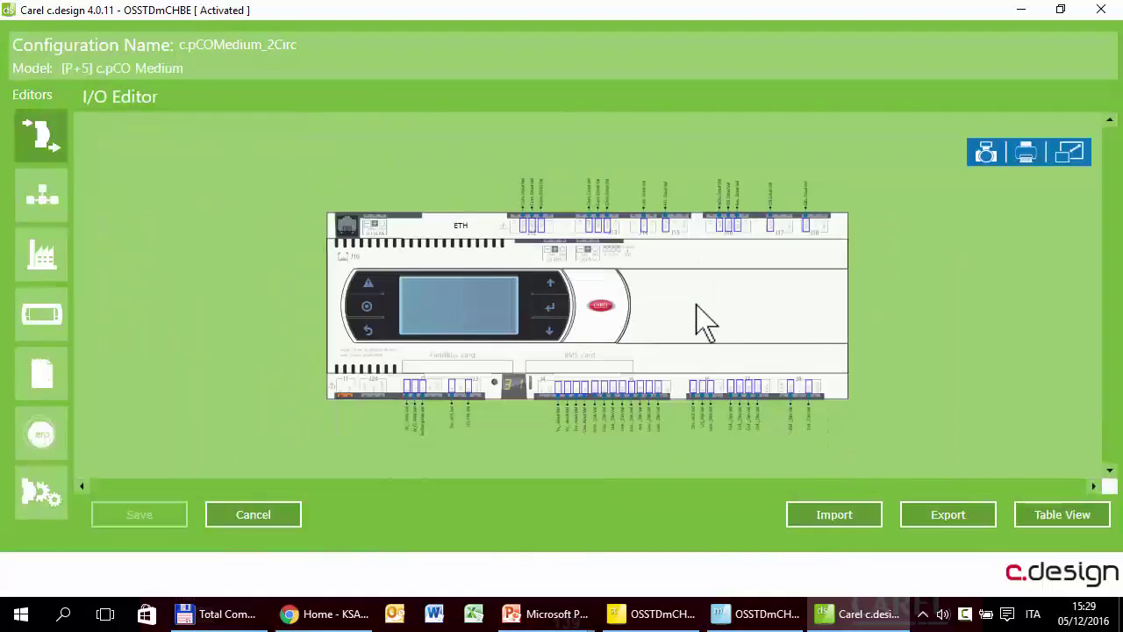
{"action": "left_click", "coordinate": [263, 516]}
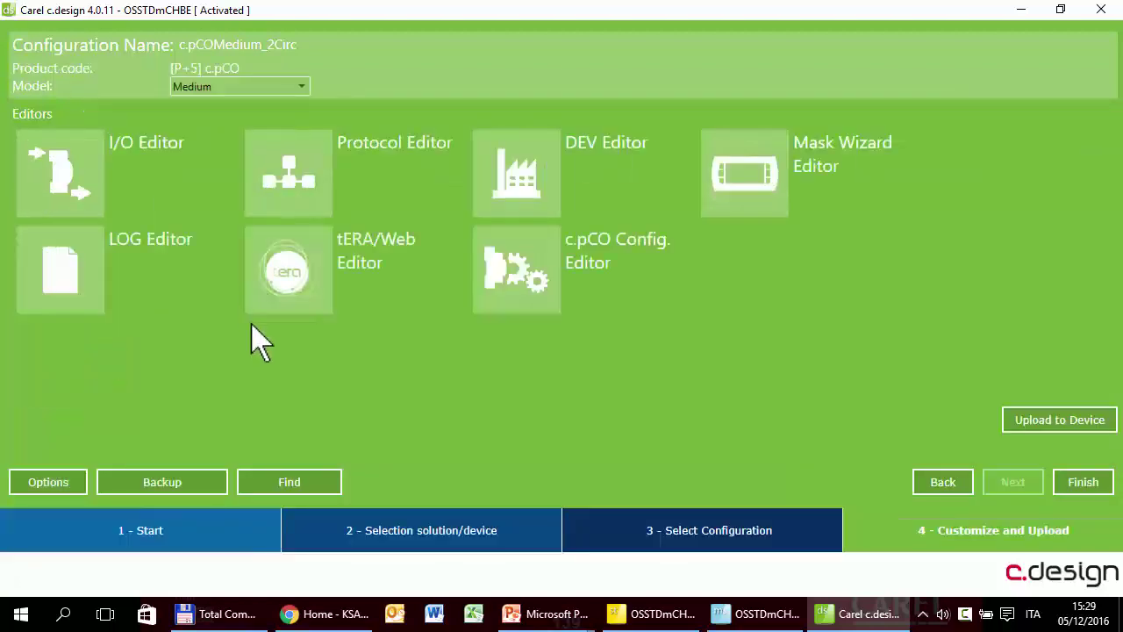
Return to the configuration list, open c.pCOmini_En_1Circ and view its I/O layout, leaving the editor without changes
{"action": "left_click", "coordinate": [938, 482]}
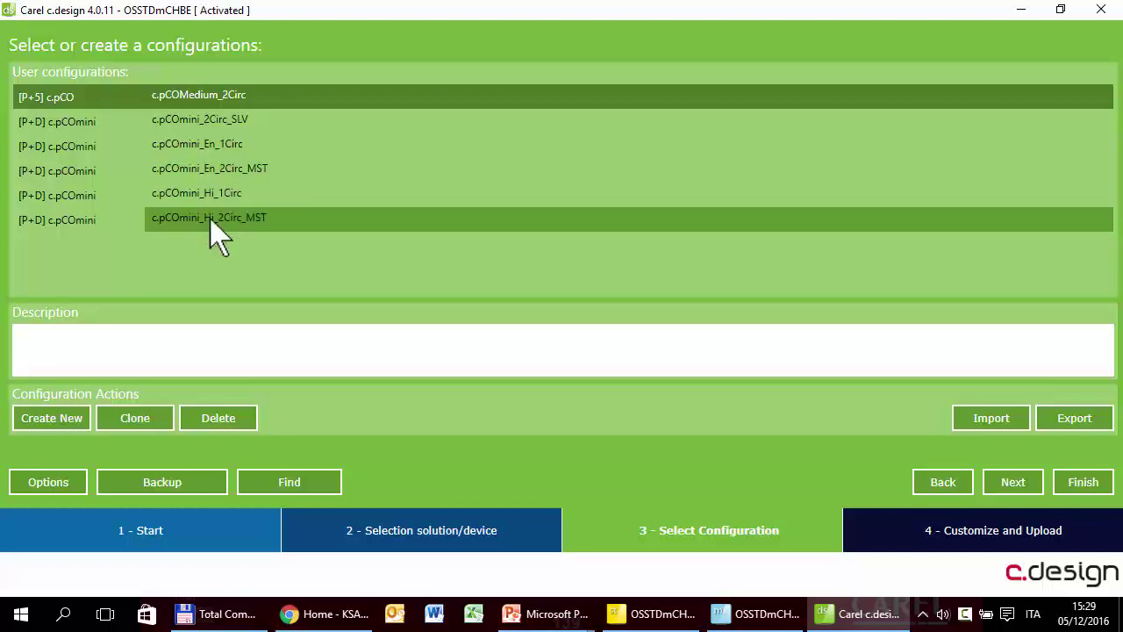
{"action": "left_click", "coordinate": [244, 149]}
{"action": "left_click", "coordinate": [1018, 486]}
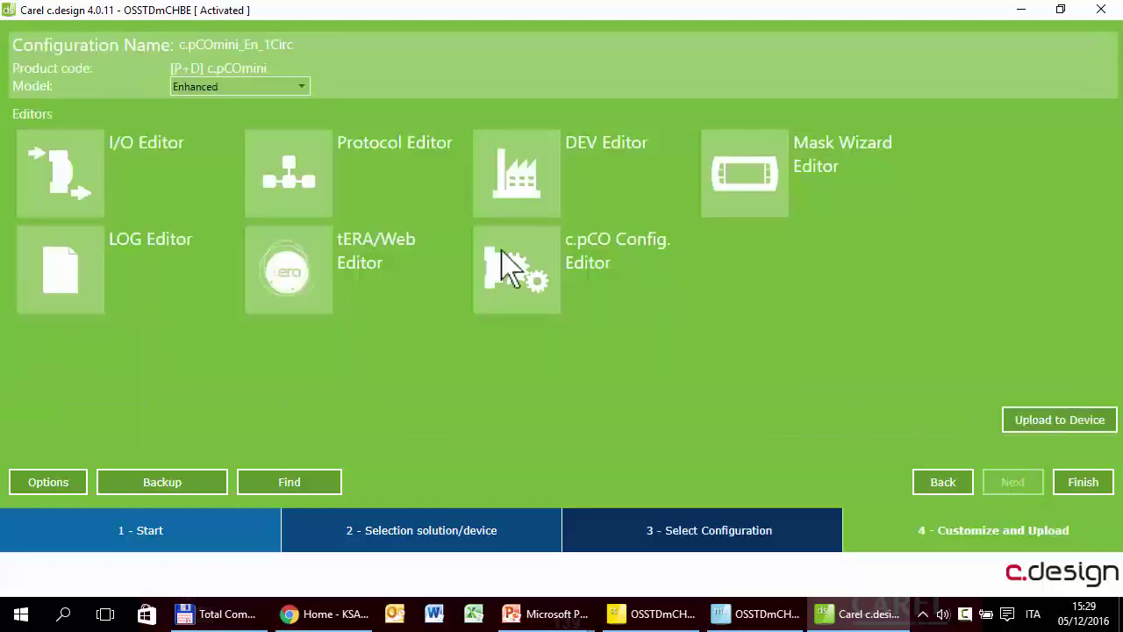
{"action": "left_click", "coordinate": [73, 178]}
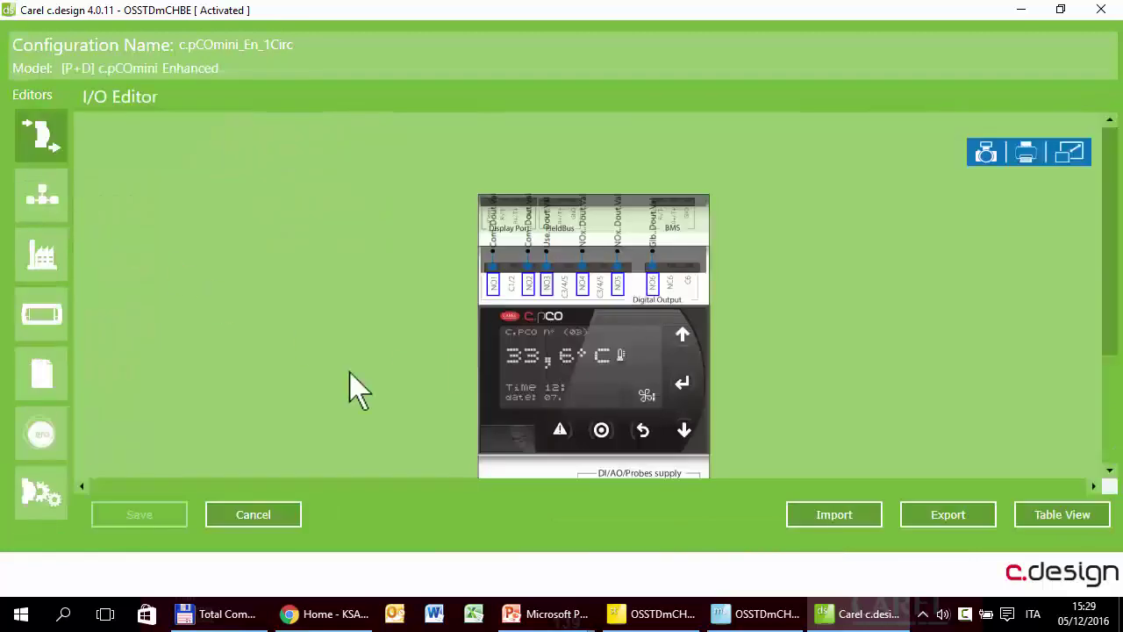
{"action": "left_click", "coordinate": [295, 516]}
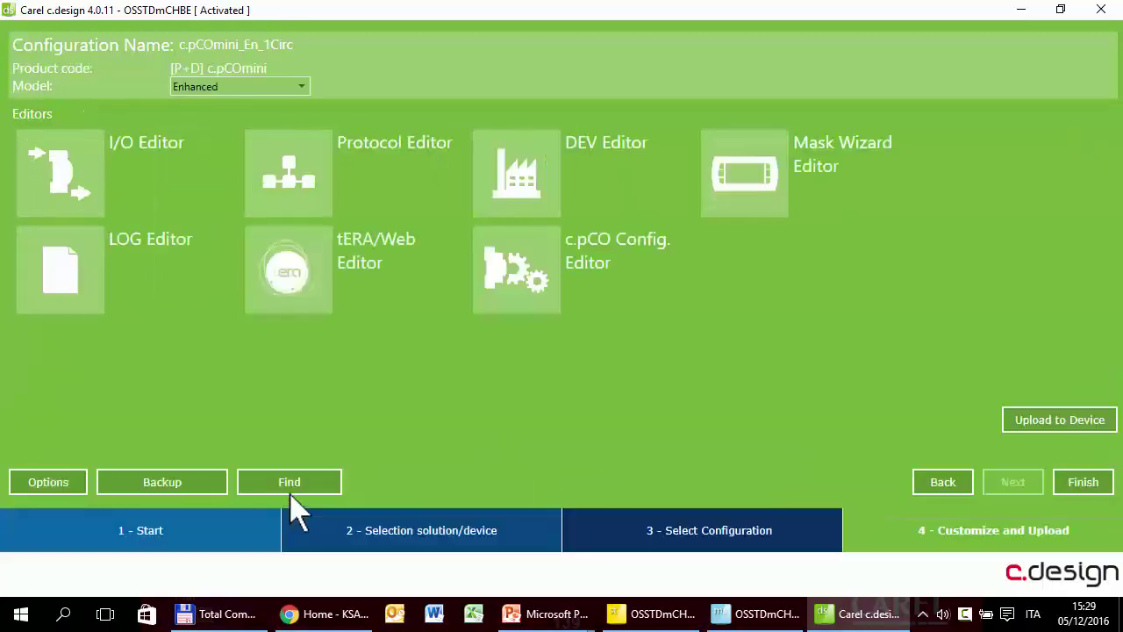
Review the BMS protocol and the DEV parameter list of c.pCOmini_En_1Circ, leaving each editor without saving
{"action": "left_click", "coordinate": [277, 213]}
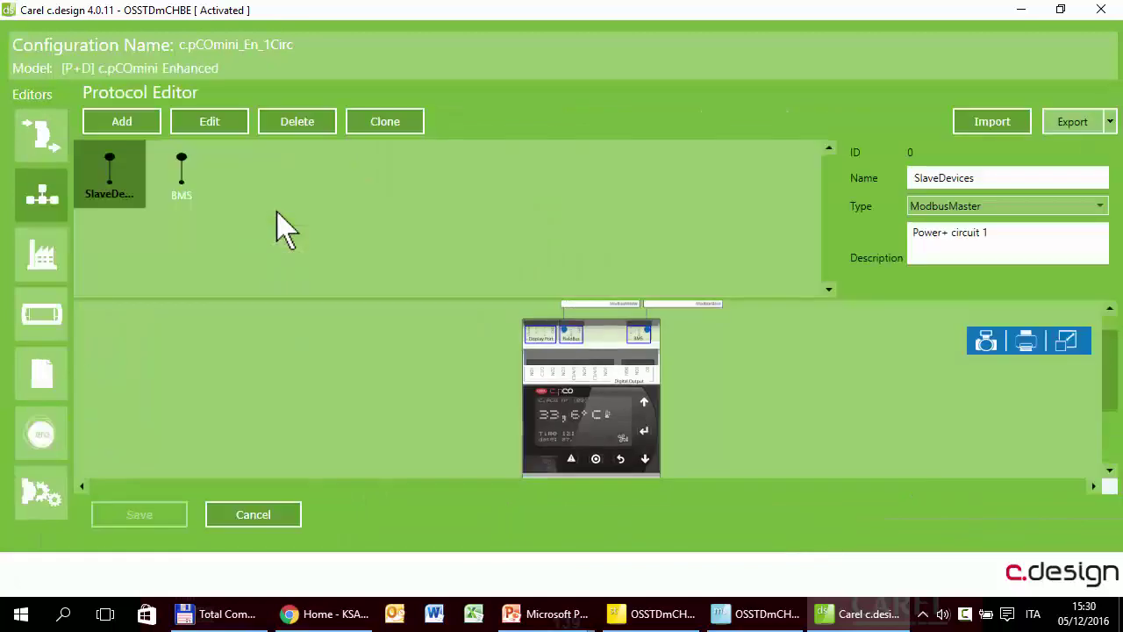
{"action": "left_click", "coordinate": [182, 198]}
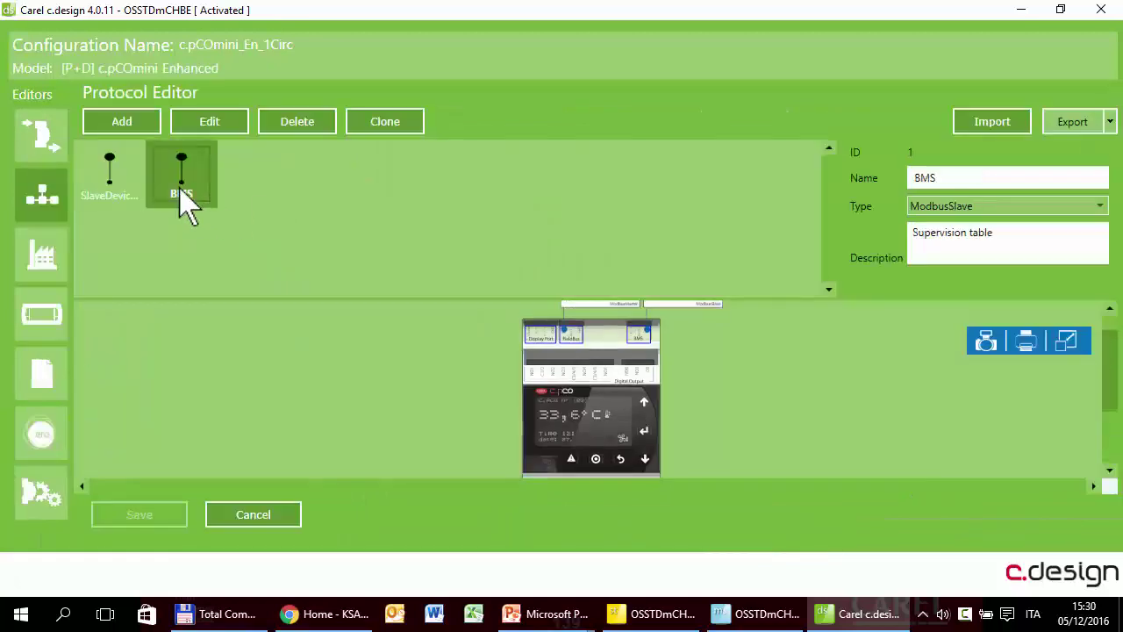
{"action": "left_click", "coordinate": [296, 518]}
{"action": "left_click", "coordinate": [495, 191]}
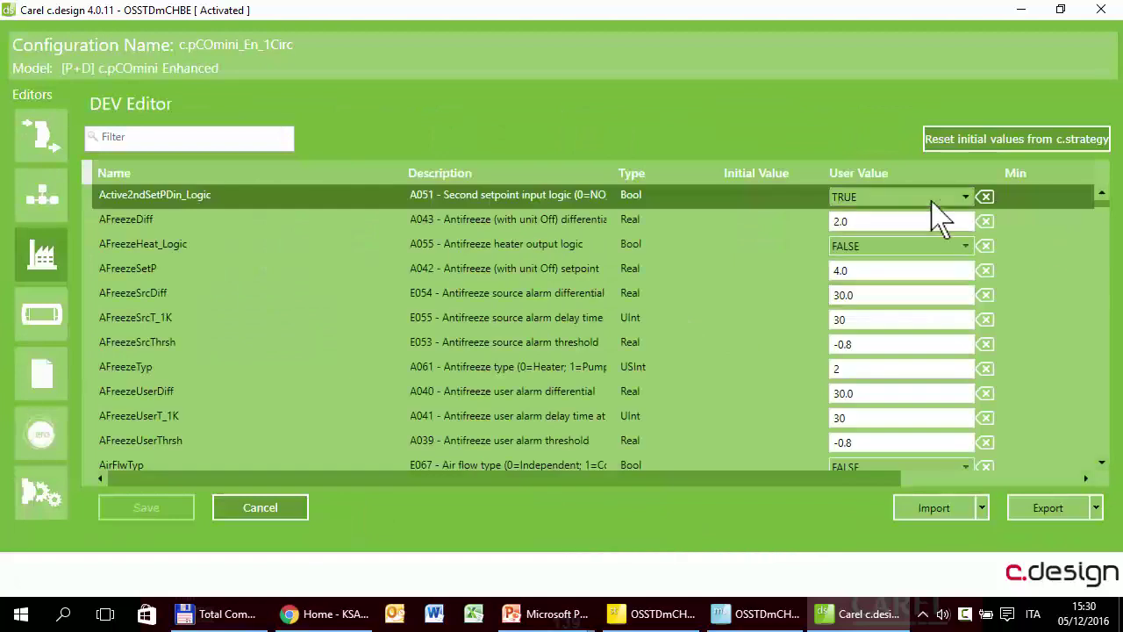
{"action": "left_click", "coordinate": [255, 509]}
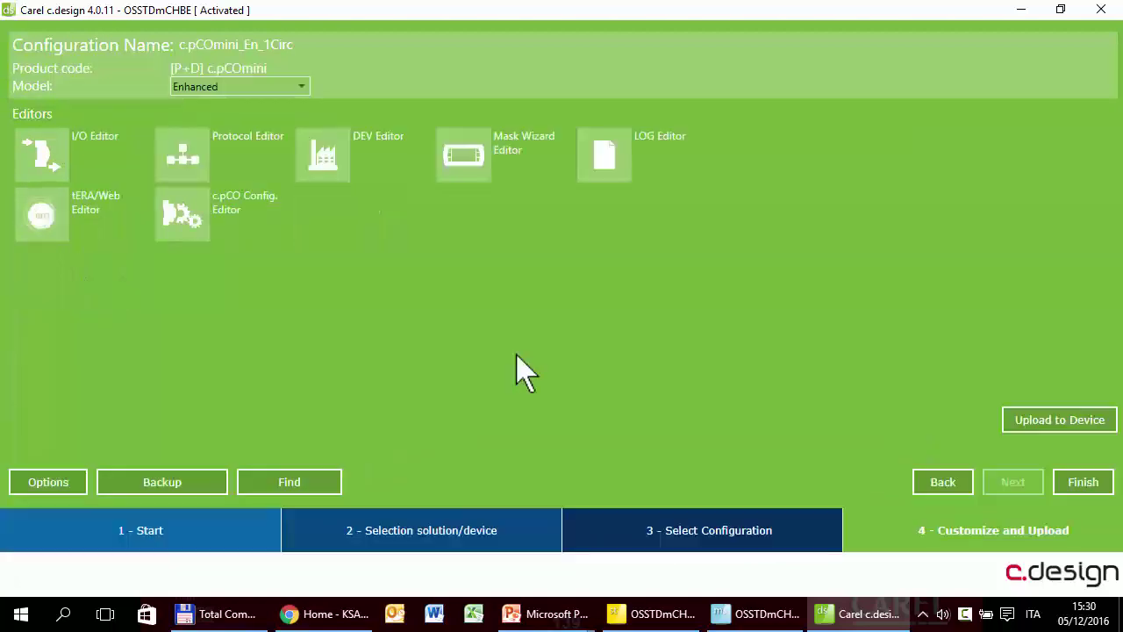